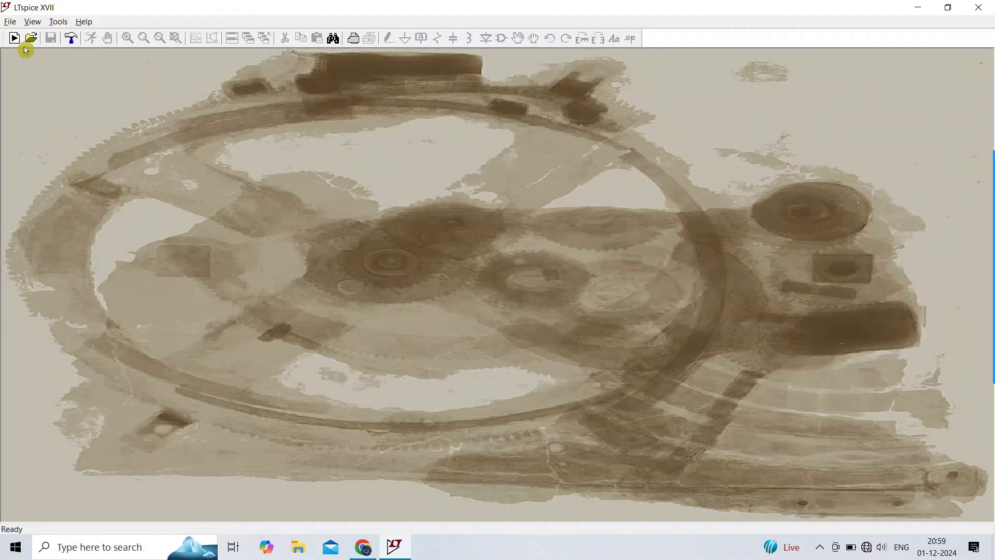
# Step: Start a new schematic and place a voltage source component on it
pyautogui.click(10, 22)
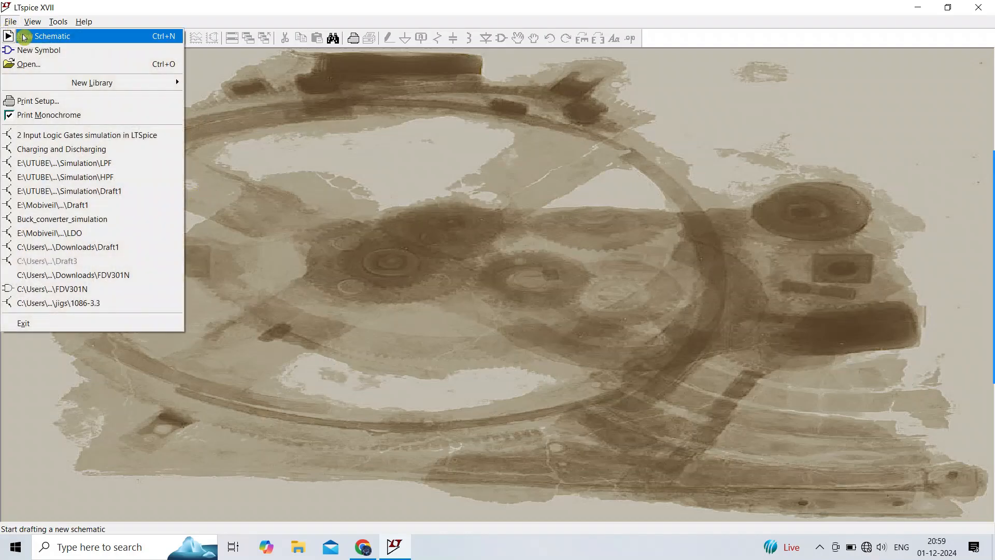
pyautogui.click(37, 35)
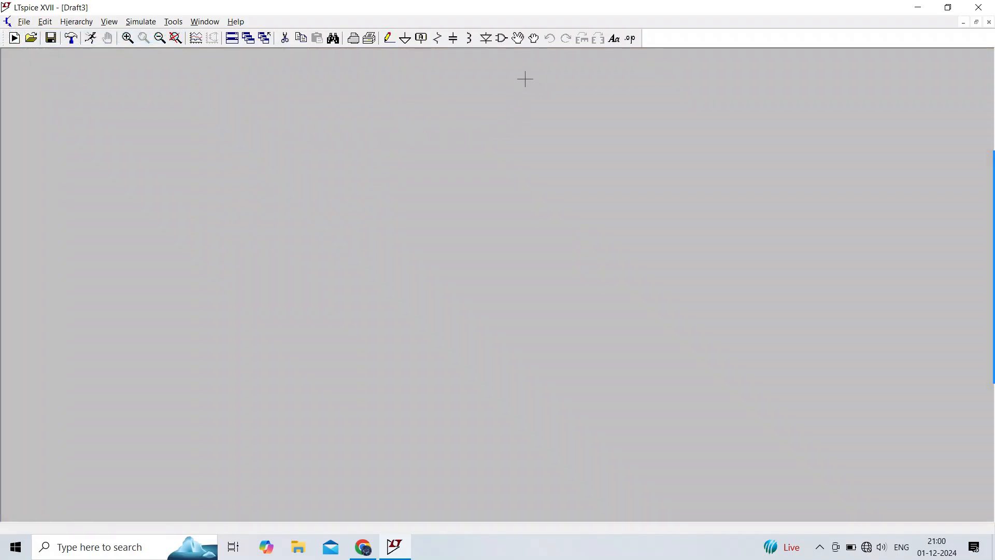
pyautogui.click(502, 39)
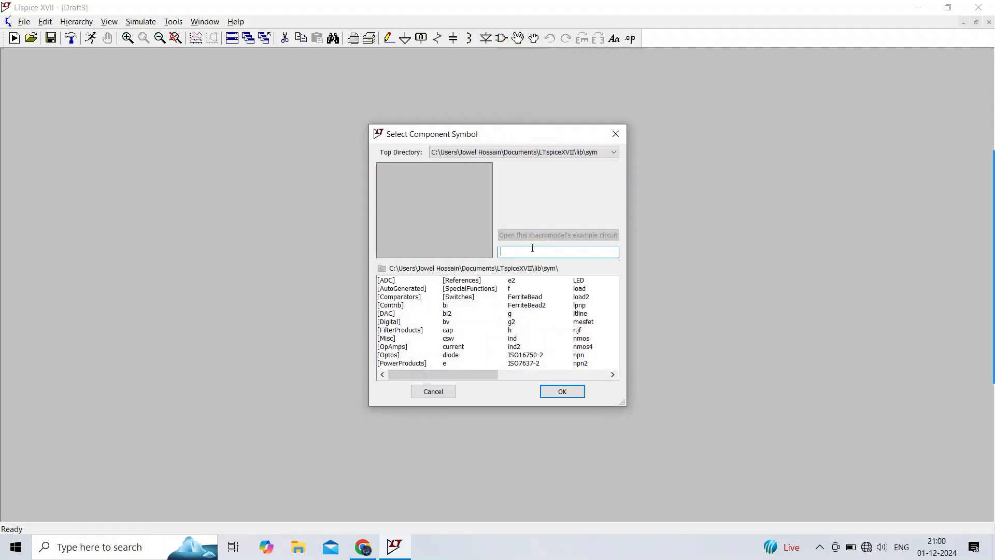
pyautogui.write('voltage')
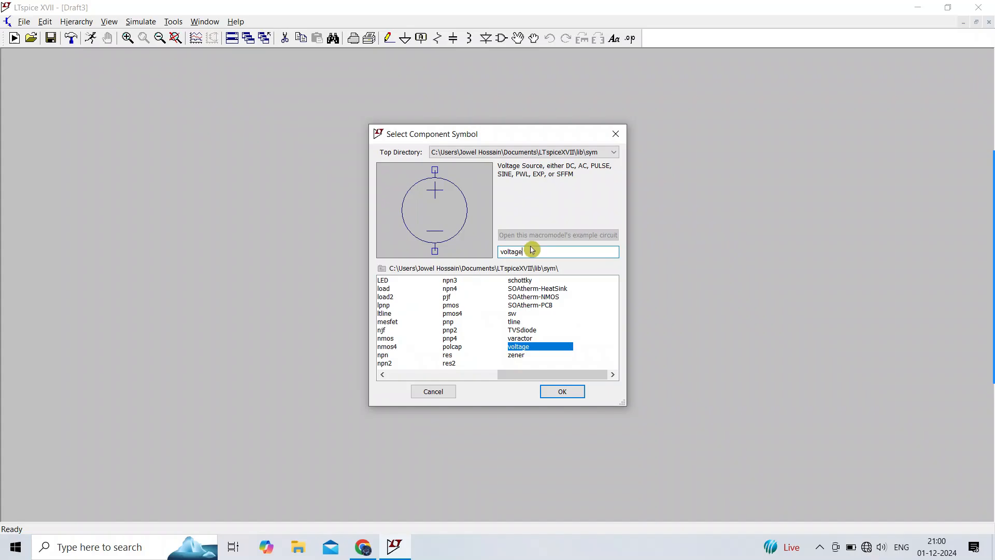
pyautogui.click(563, 391)
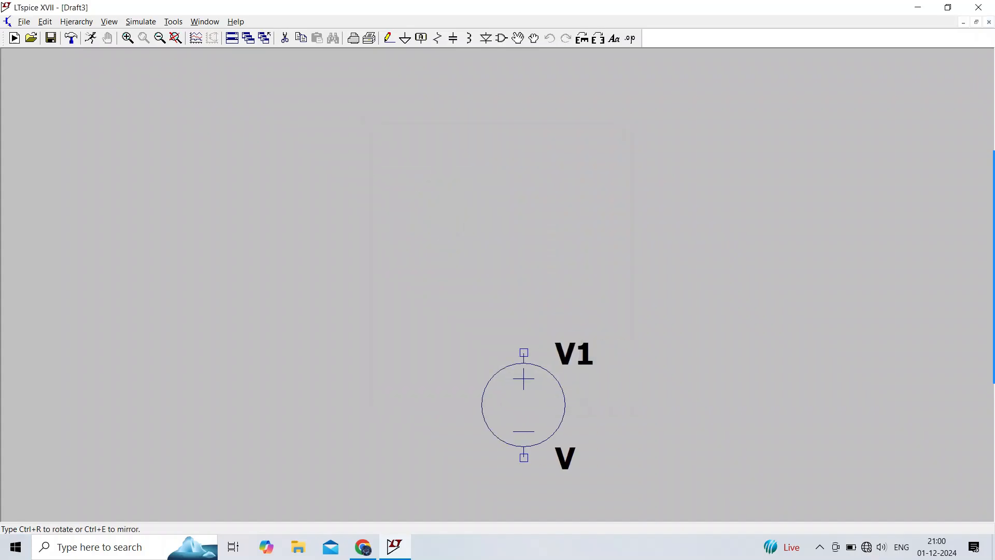
pyautogui.click(435, 376)
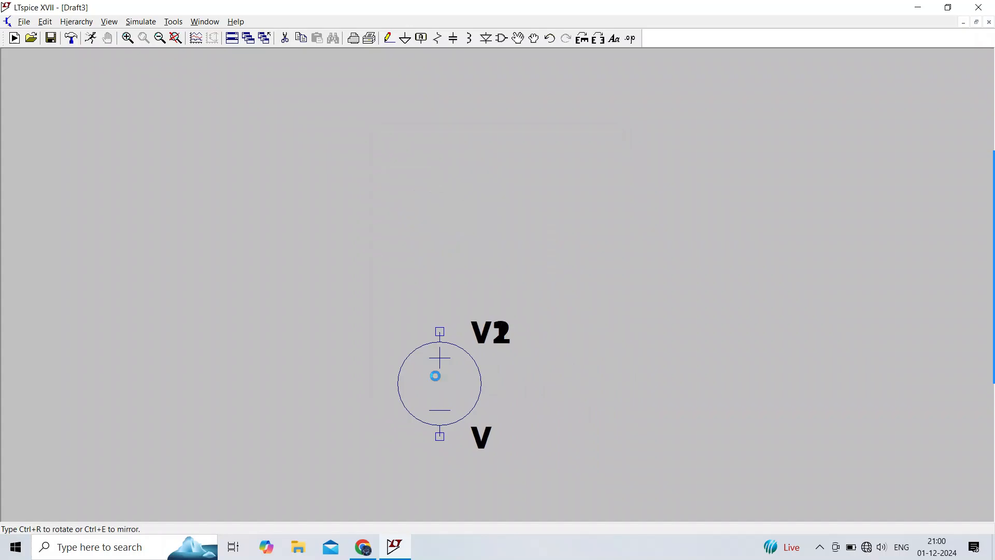
pyautogui.press('Escape')
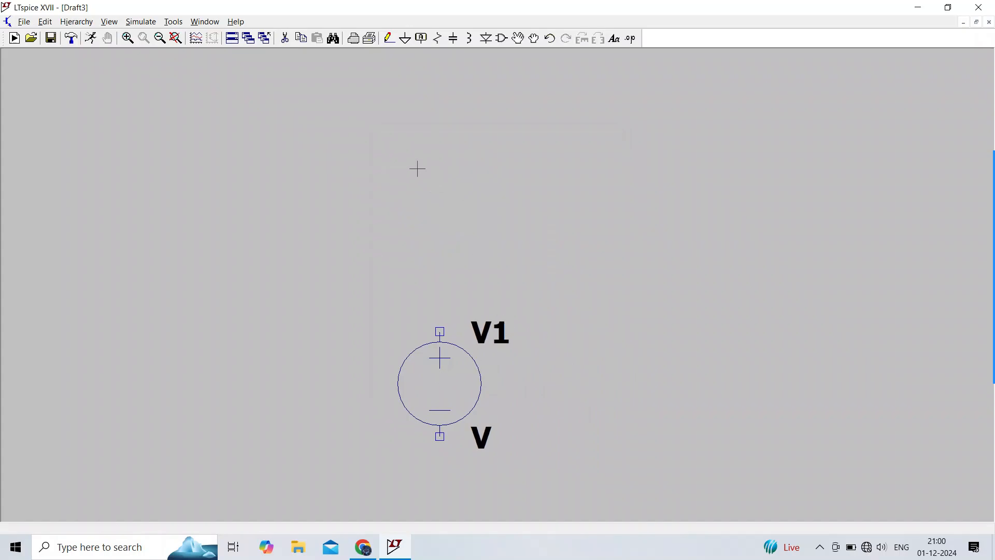
# Step: Place a ground below the voltage source and wire the source's negative terminal to it
pyautogui.click(405, 39)
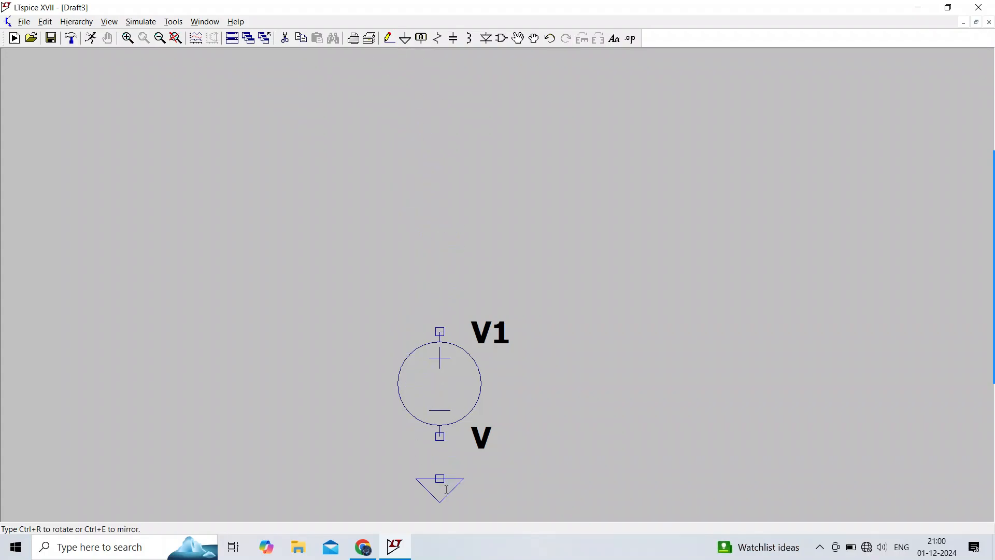
pyautogui.press('Escape')
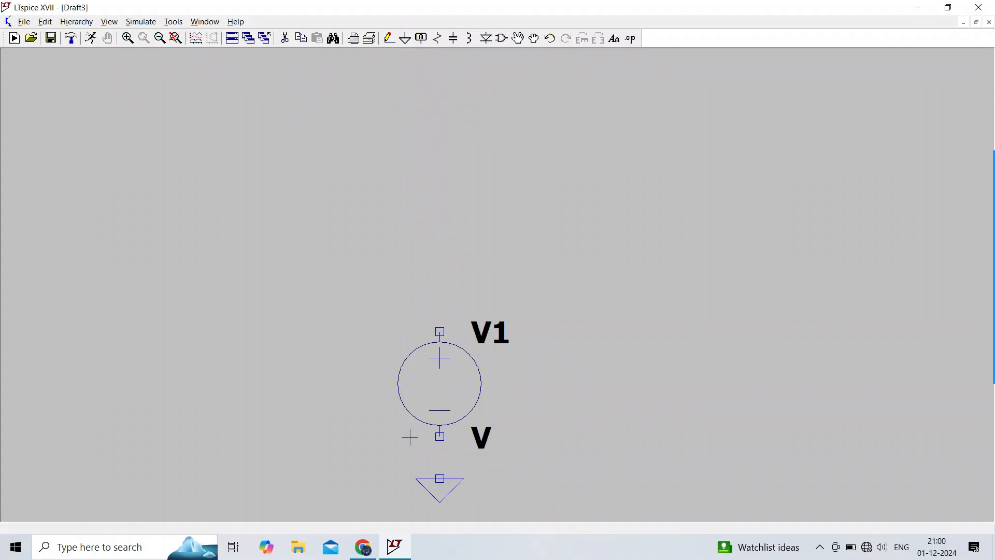
pyautogui.click(389, 39)
pyautogui.click(439, 437)
pyautogui.click(439, 478)
pyautogui.press('Escape')
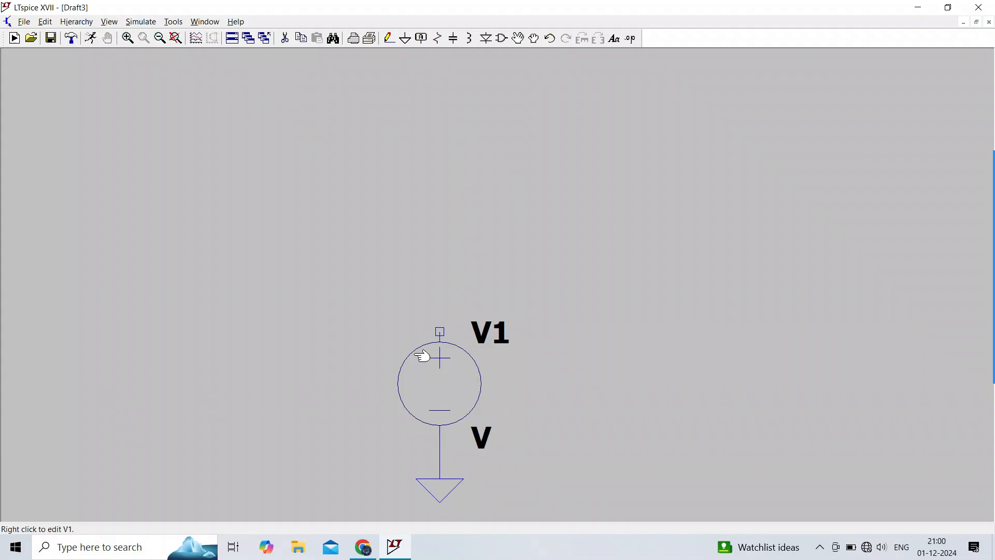
# Step: Configure the voltage source as SINE with 0 V DC offset, 2 V amplitude and 1k Hz frequency
pyautogui.rightClick(454, 389)
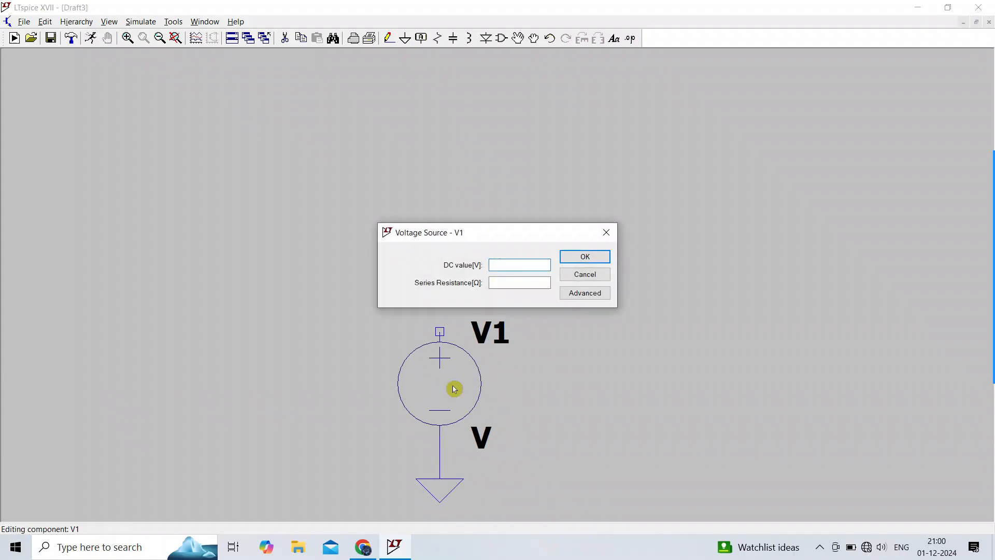
pyautogui.click(591, 293)
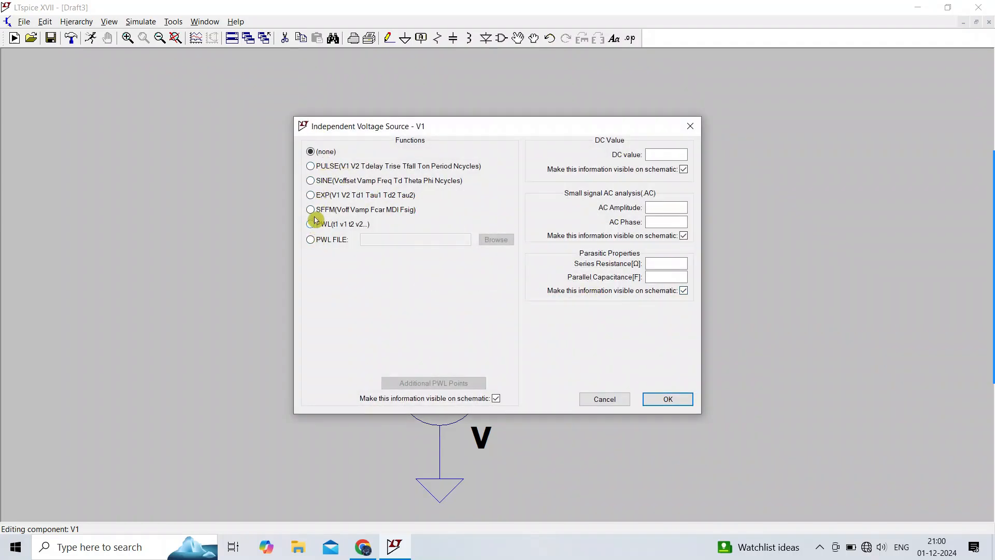
pyautogui.click(311, 181)
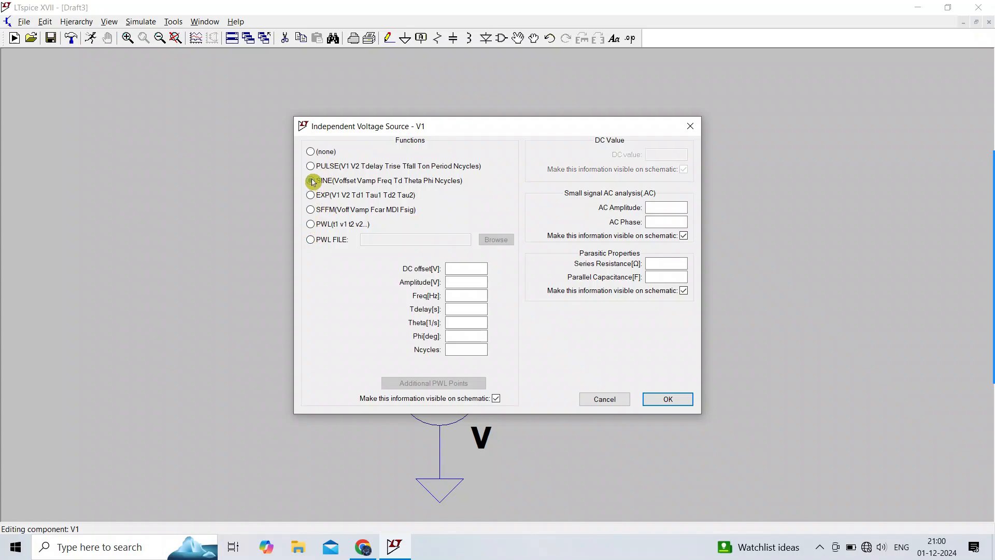
pyautogui.click(463, 269)
pyautogui.write('0')
pyautogui.click(472, 282)
pyautogui.click(472, 294)
pyautogui.click(672, 401)
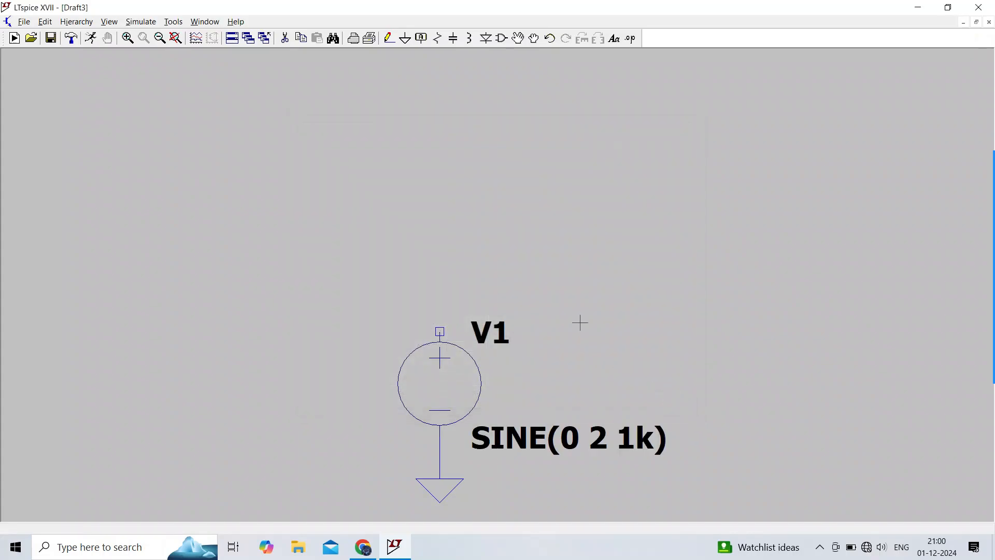
# Step: Run a transient simulation with 10m stop time and plot the voltage at the source's positive node
pyautogui.click(91, 40)
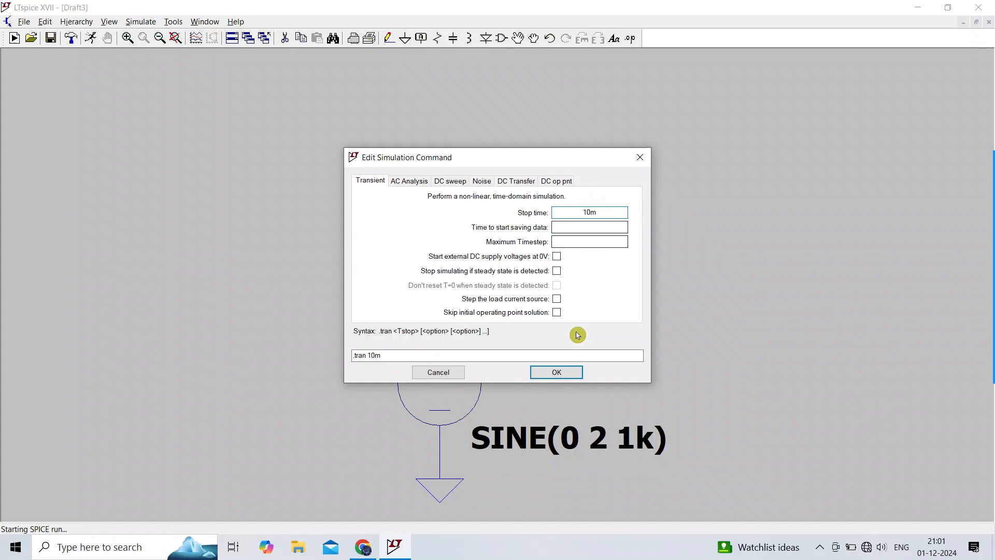
pyautogui.click(555, 371)
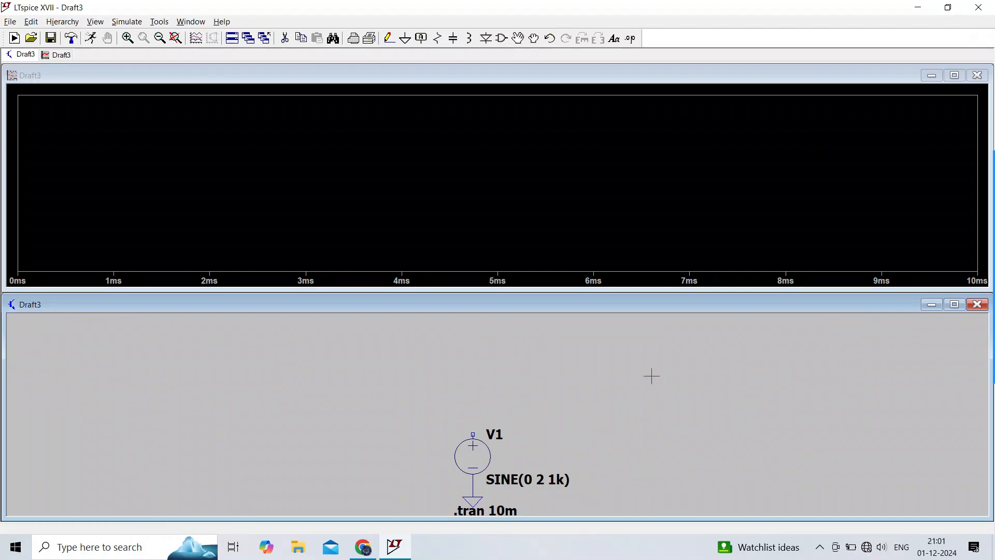
pyautogui.click(473, 435)
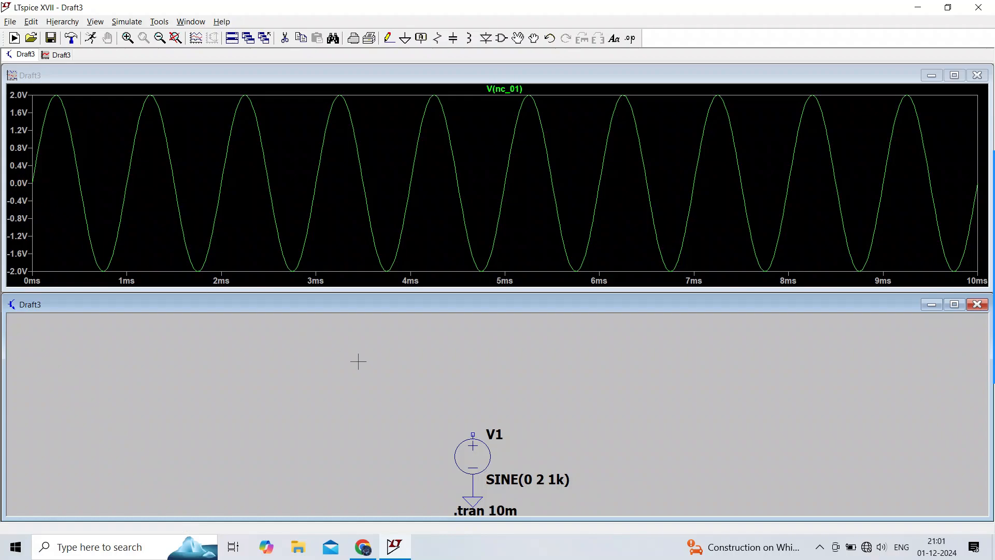
# Step: Set the sine's DC offset to 3 V, rerun the simulation and zoom into the waveform
pyautogui.rightClick(479, 456)
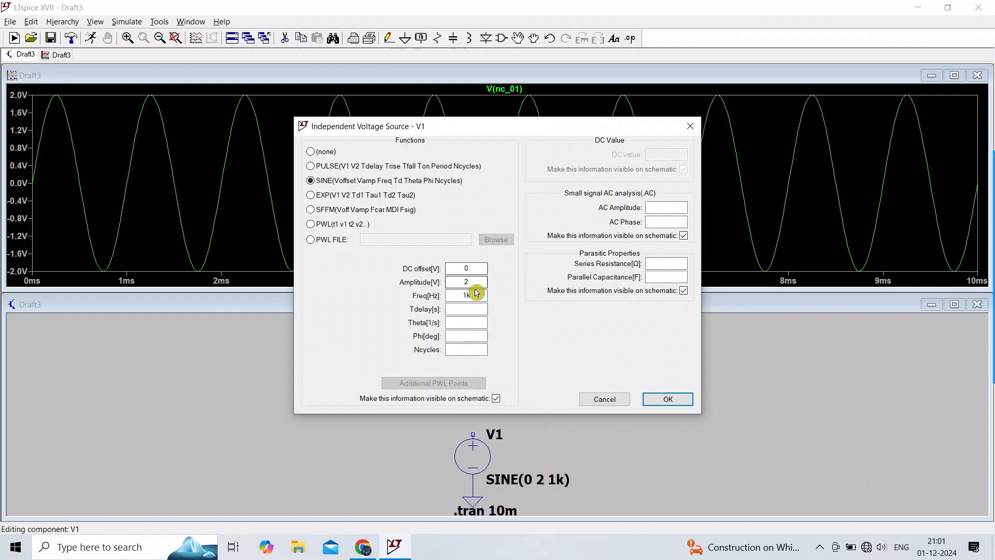
pyautogui.click(476, 268)
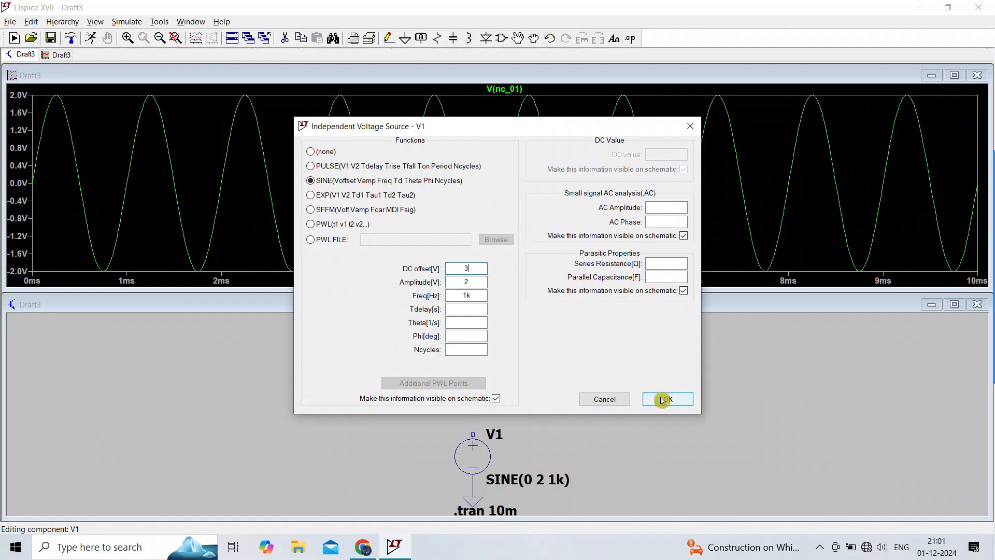
pyautogui.click(663, 400)
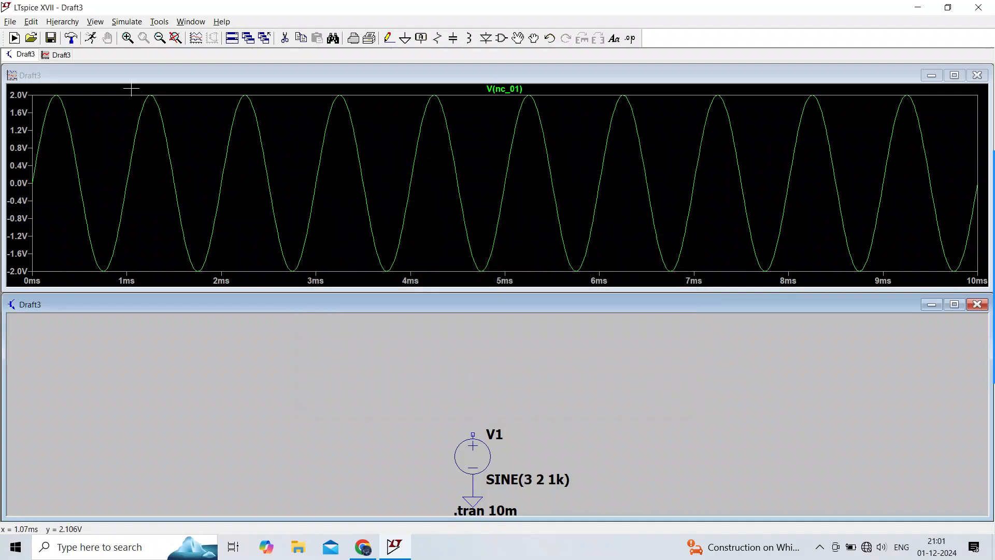
pyautogui.click(93, 40)
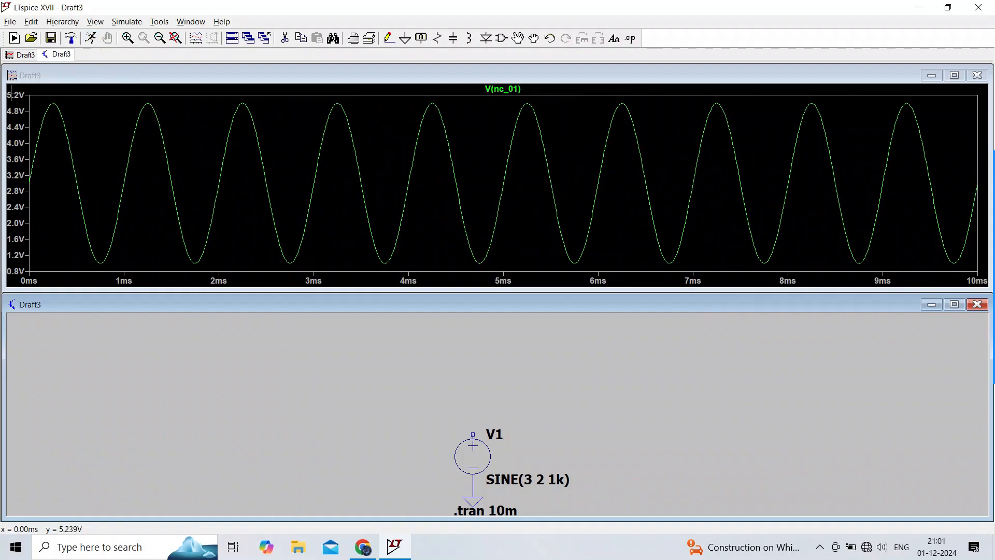
pyautogui.moveTo(8, 94); pyautogui.dragTo(706, 293)
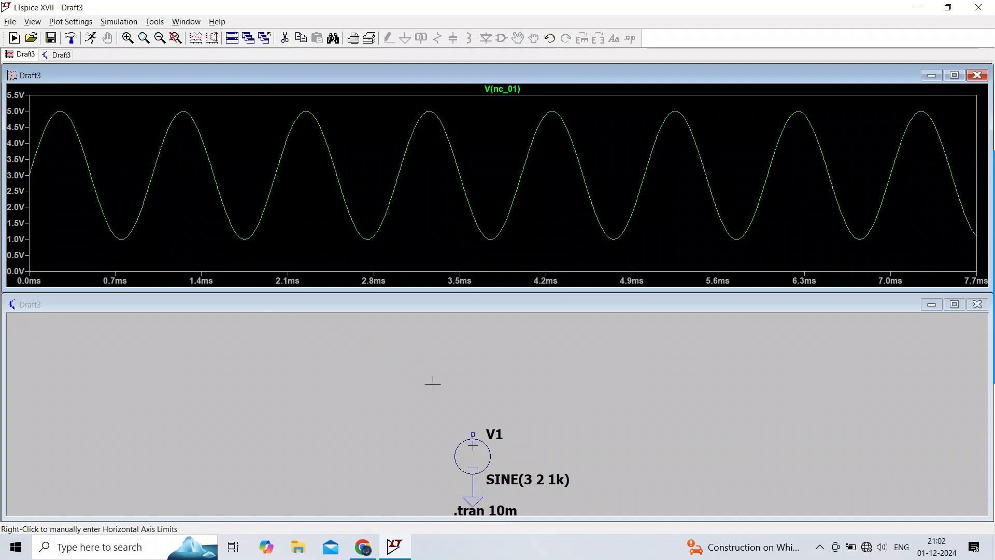
# Step: Set the sine's DC offset to 0 V and rerun the simulation
pyautogui.rightClick(474, 447)
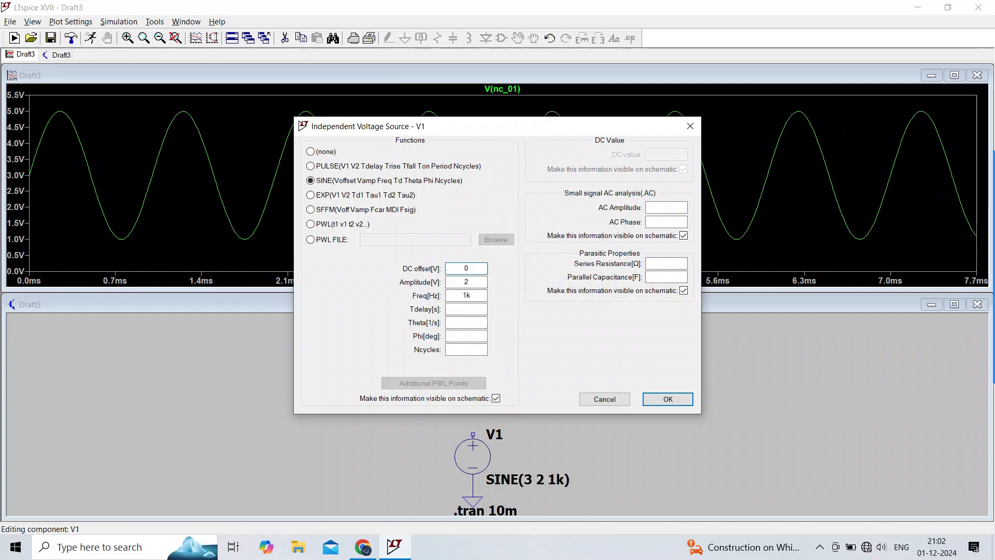
pyautogui.click(468, 270)
pyautogui.click(666, 399)
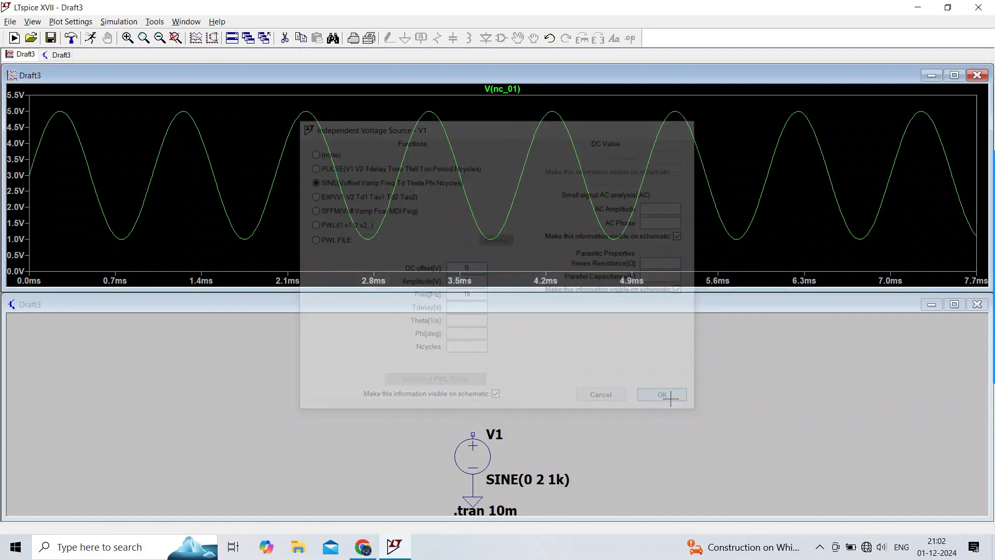
pyautogui.click(92, 42)
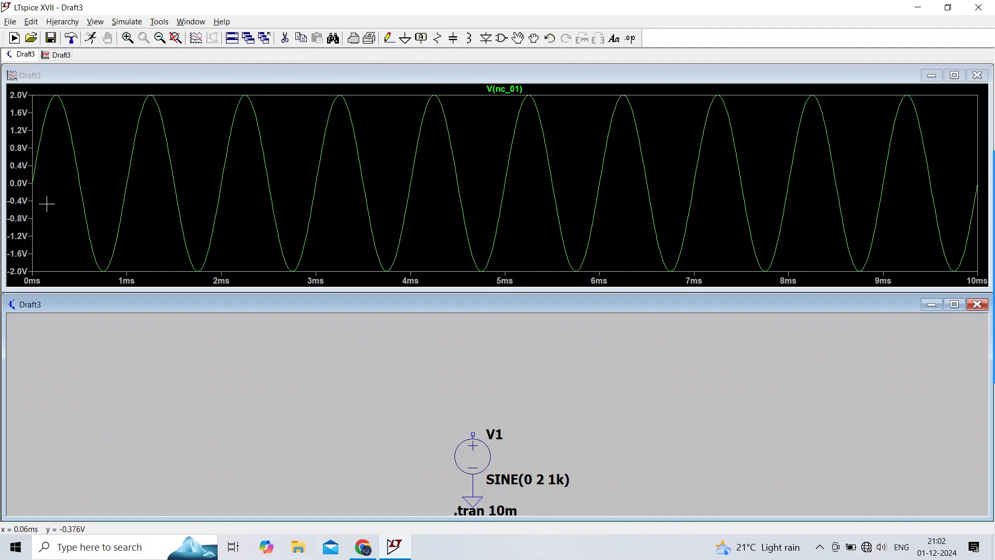
# Step: Set the sine source's time delay to 1m and rerun the simulation
pyautogui.rightClick(480, 458)
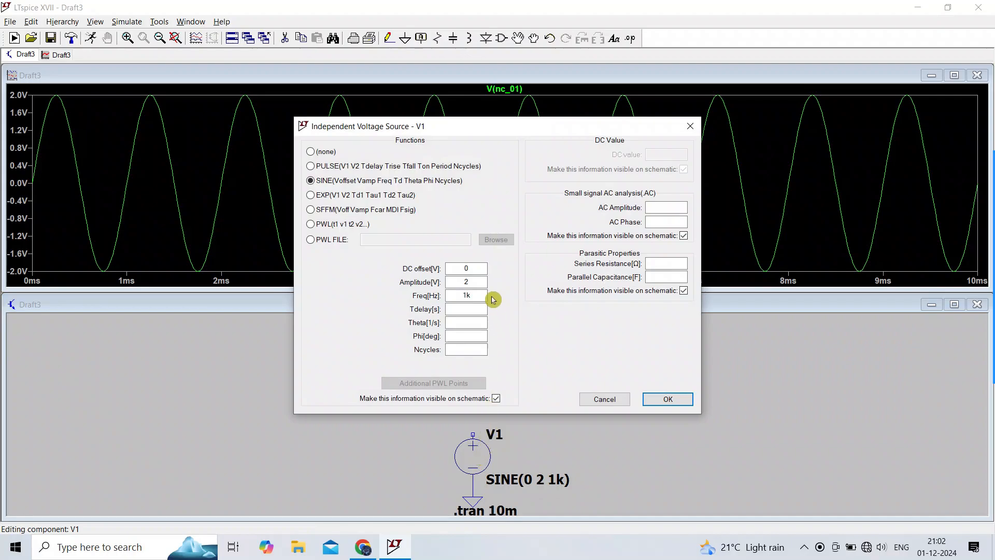
pyautogui.click(478, 305)
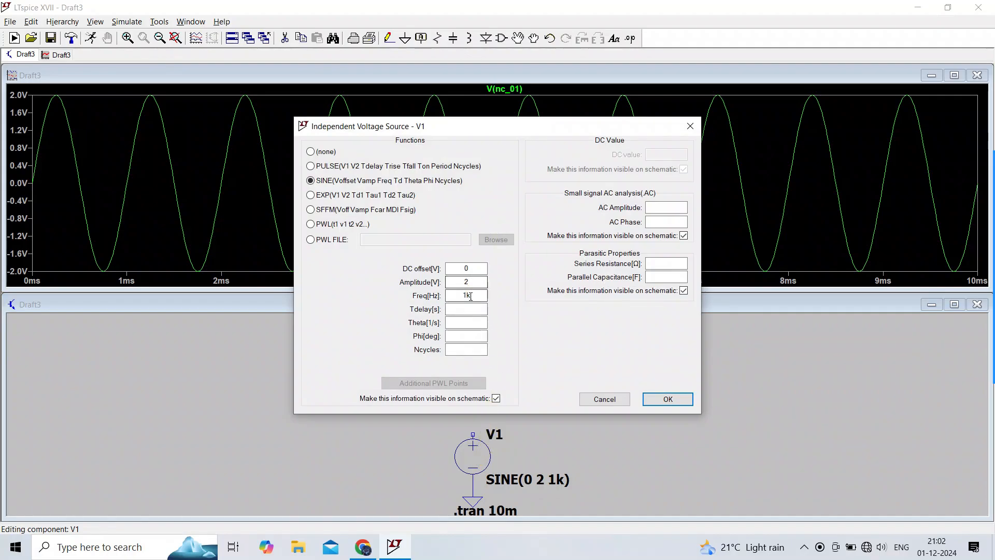
pyautogui.click(472, 309)
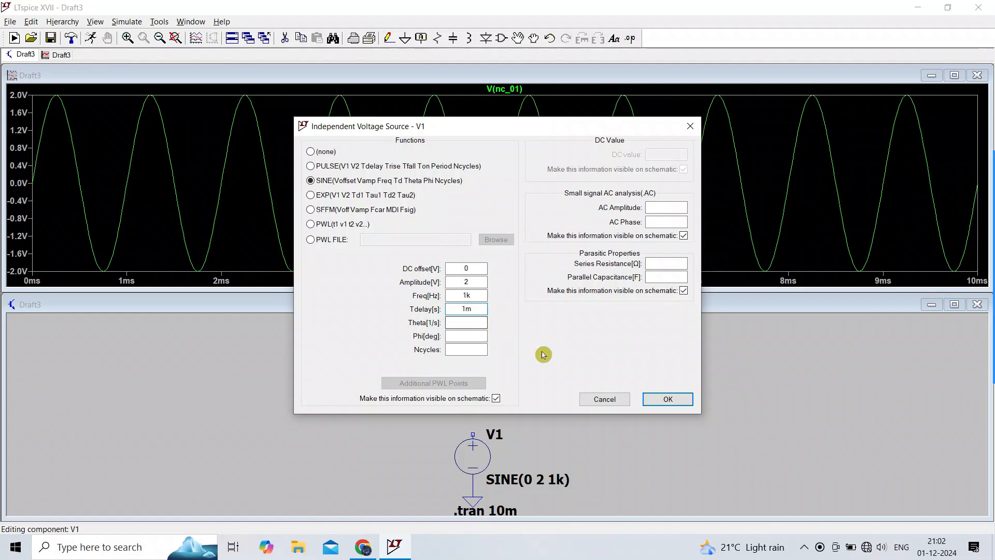
pyautogui.click(667, 399)
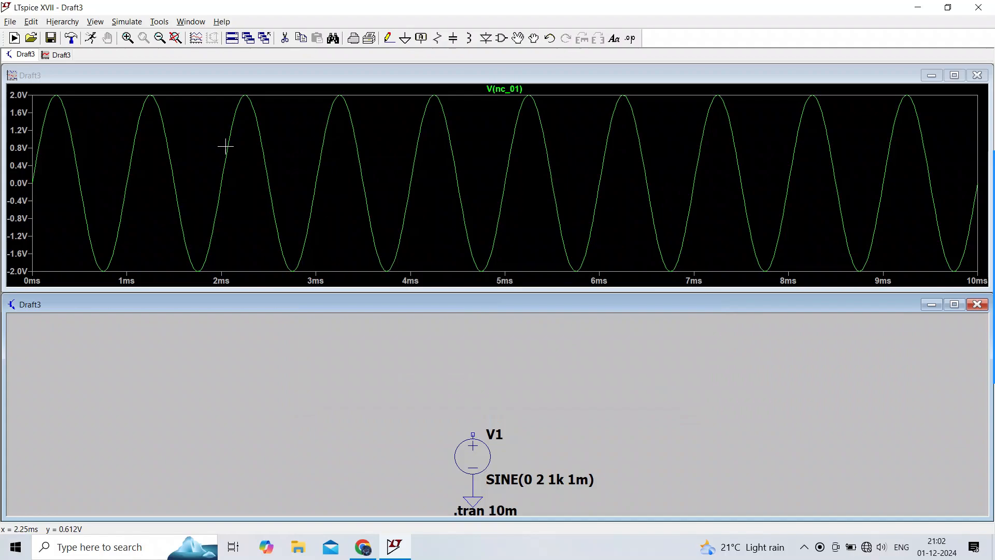
pyautogui.click(91, 38)
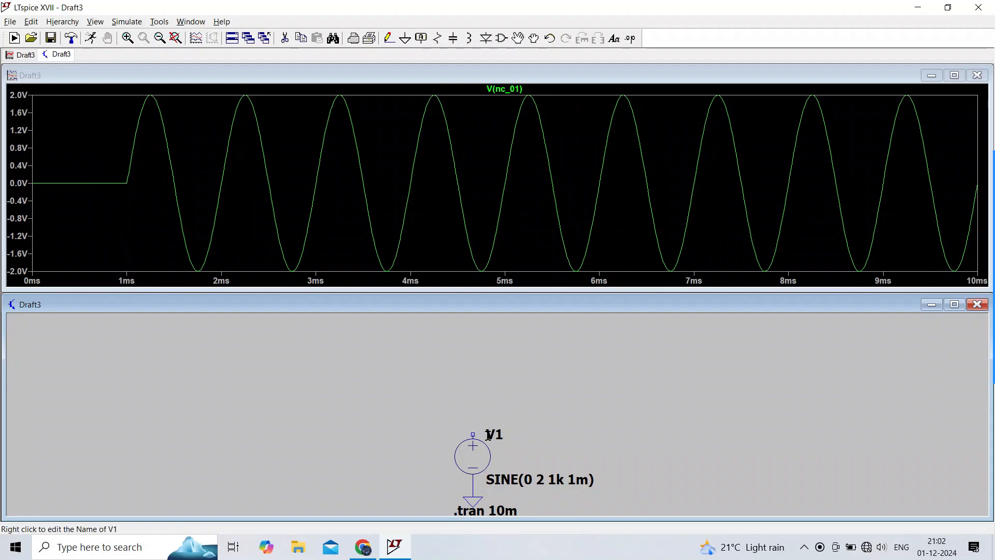
# Step: Set the sine source's time delay to 6m
pyautogui.rightClick(477, 450)
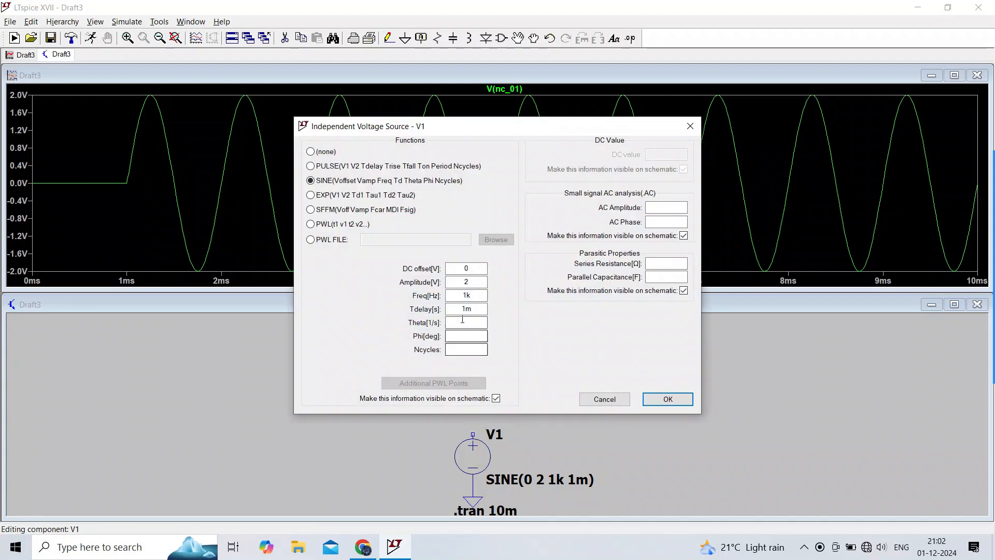
pyautogui.click(476, 309)
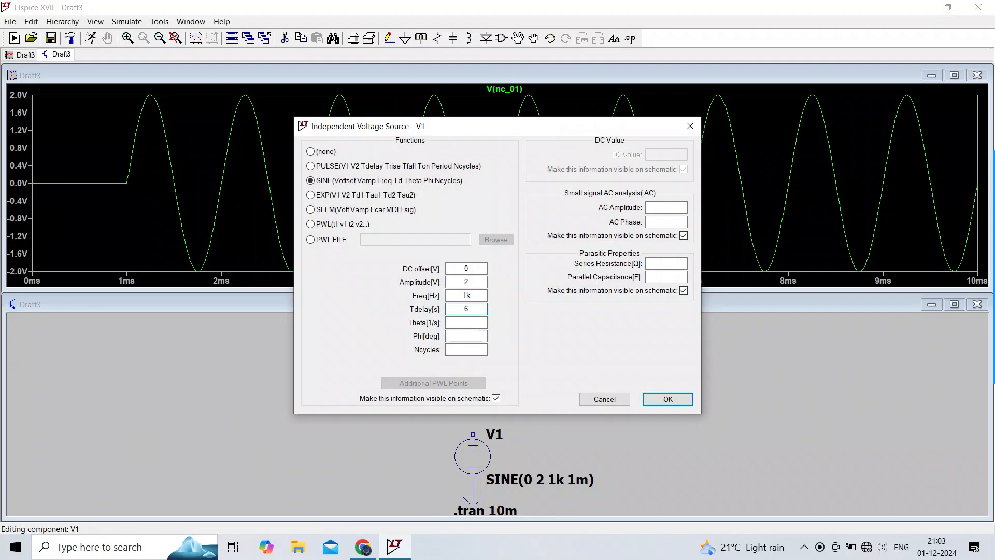
pyautogui.click(667, 400)
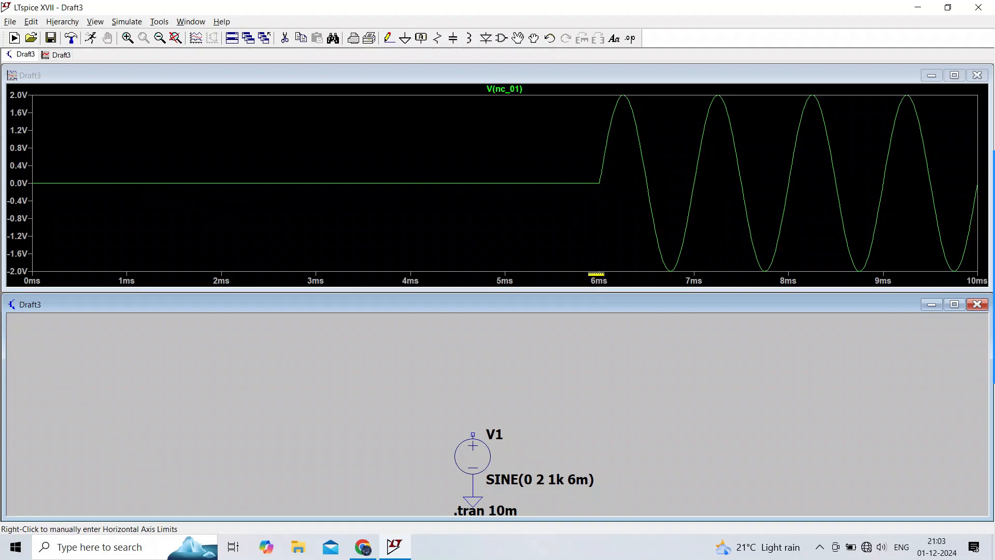
# Step: Set the sine source's time delay to 0 and rerun the simulation
pyautogui.rightClick(474, 452)
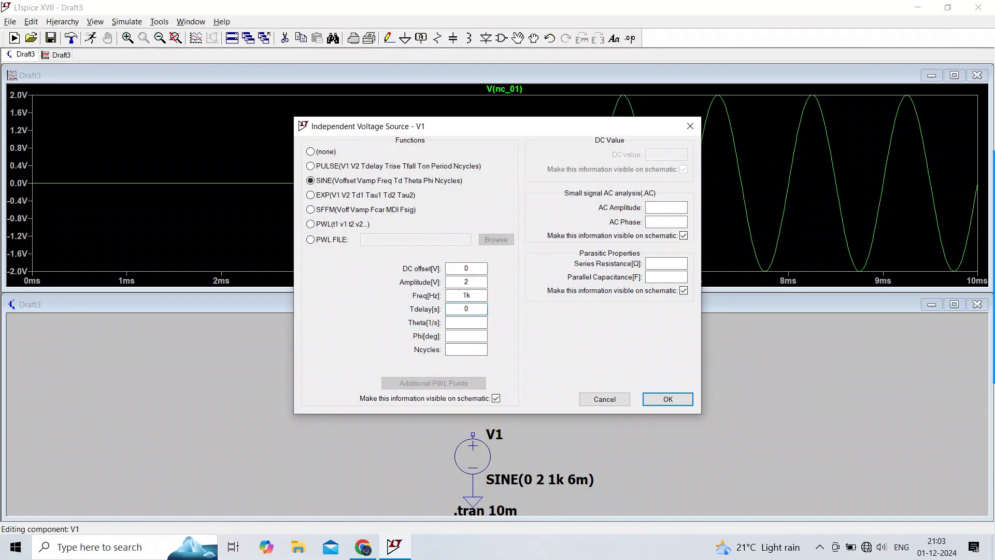
pyautogui.click(482, 312)
pyautogui.write('0')
pyautogui.click(669, 399)
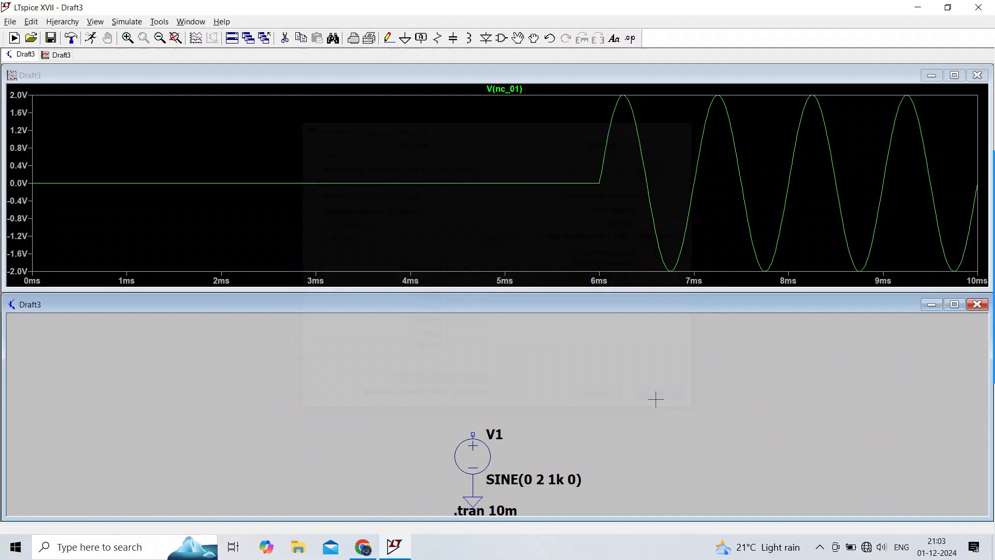
pyautogui.click(91, 38)
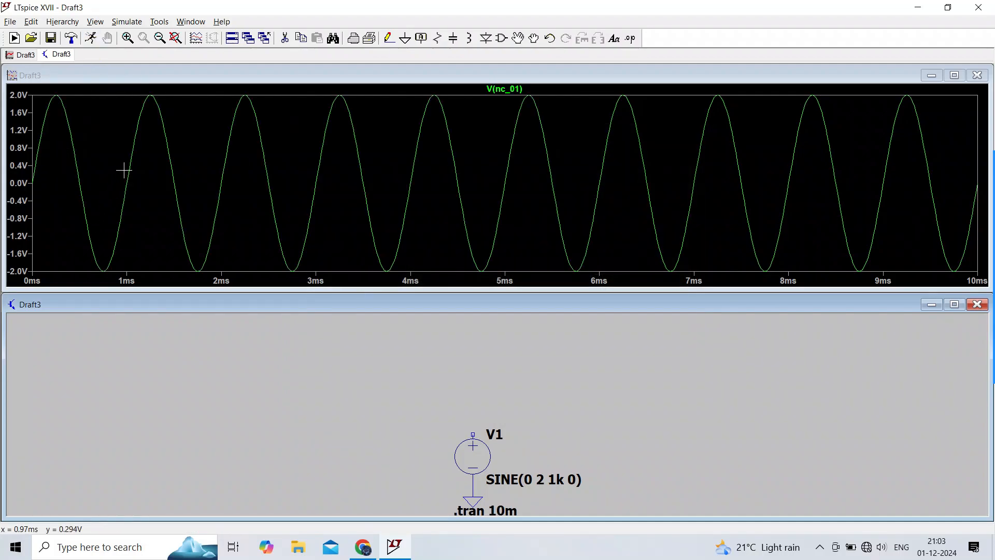
# Step: Set the sine source's damping factor Theta to 1k and rerun the simulation
pyautogui.rightClick(475, 457)
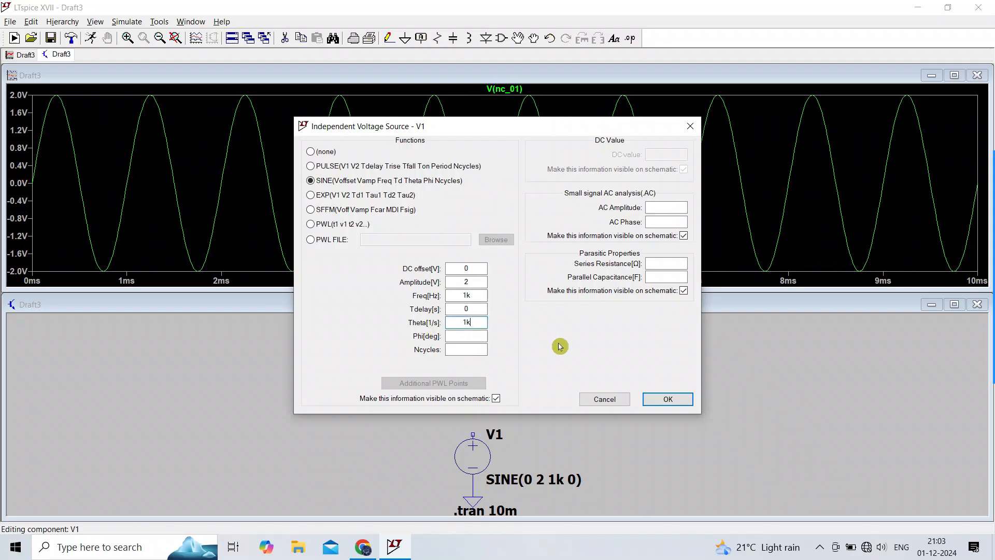
pyautogui.click(663, 398)
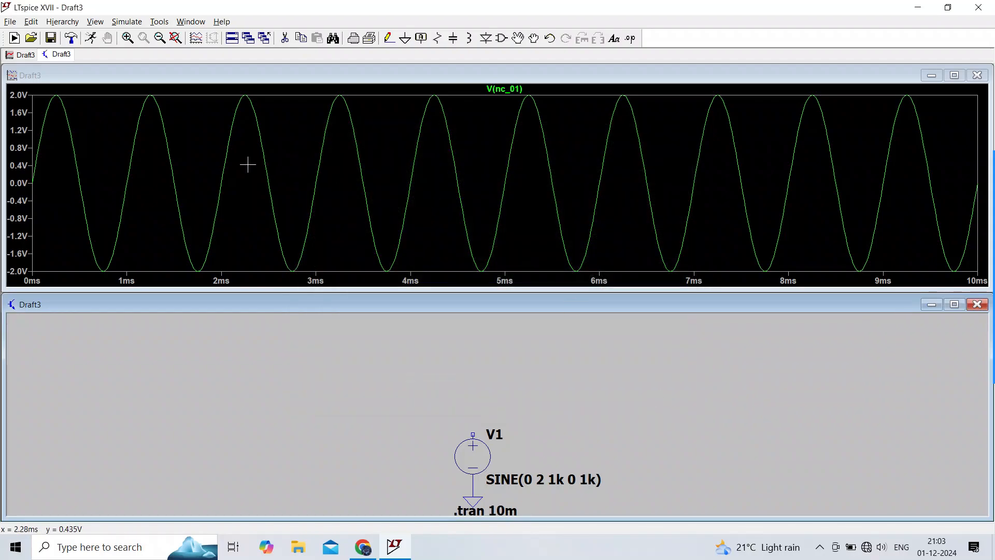
pyautogui.click(90, 41)
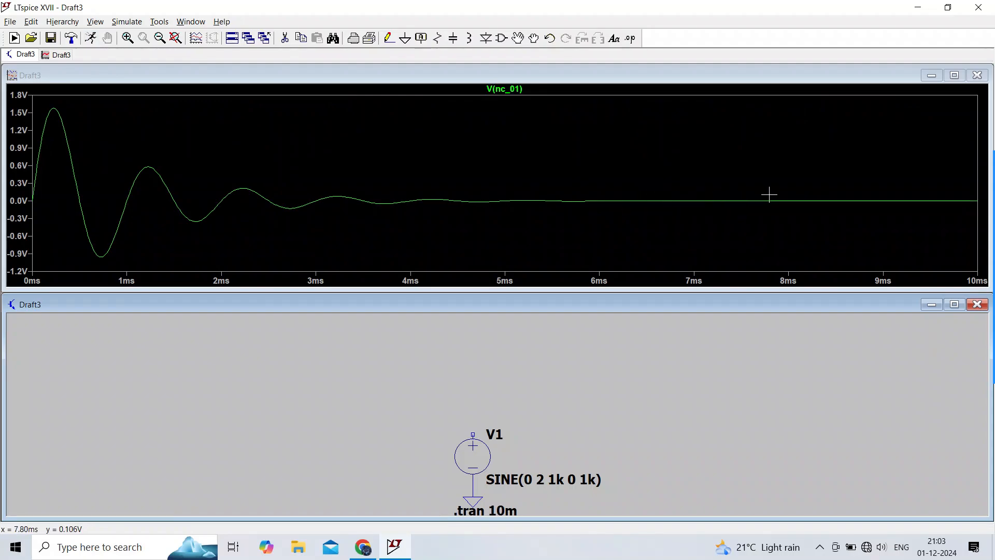
# Step: Set the sine source's Theta to 0 and rerun the simulation
pyautogui.rightClick(475, 447)
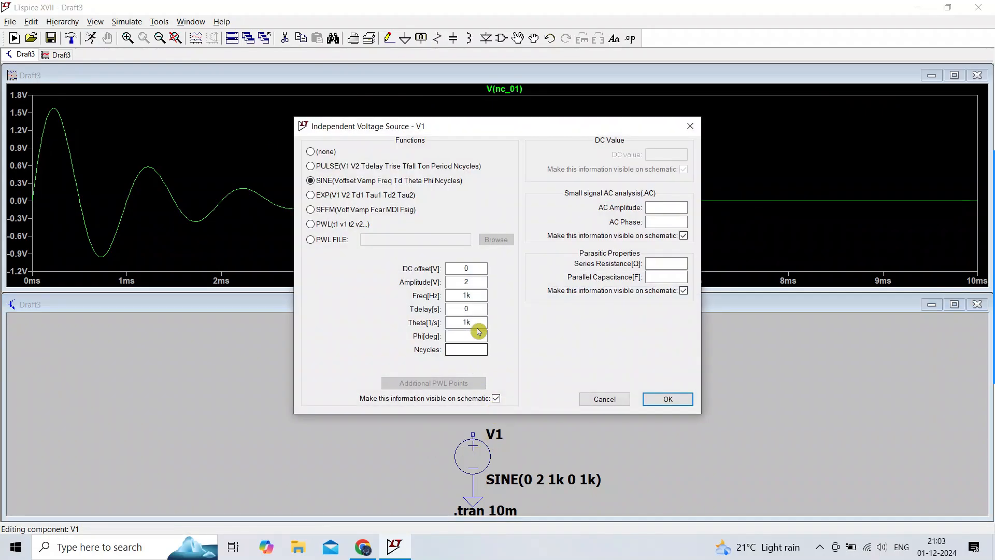
pyautogui.click(476, 322)
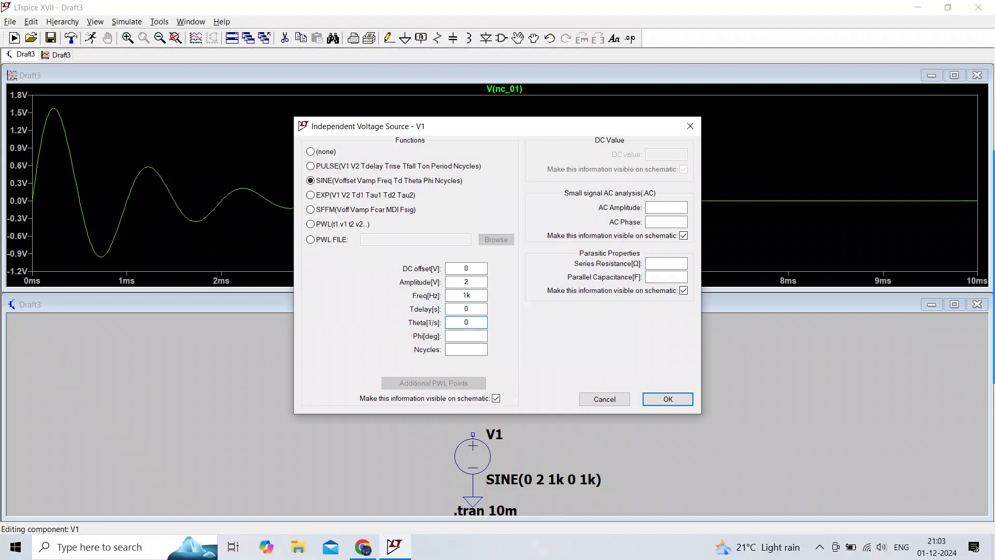
pyautogui.write('0')
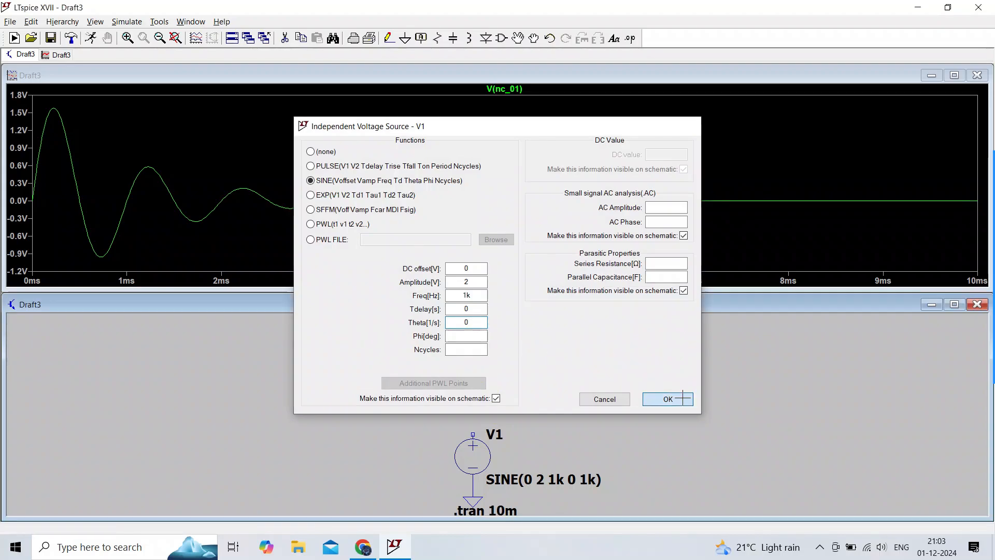
pyautogui.click(667, 399)
pyautogui.click(91, 38)
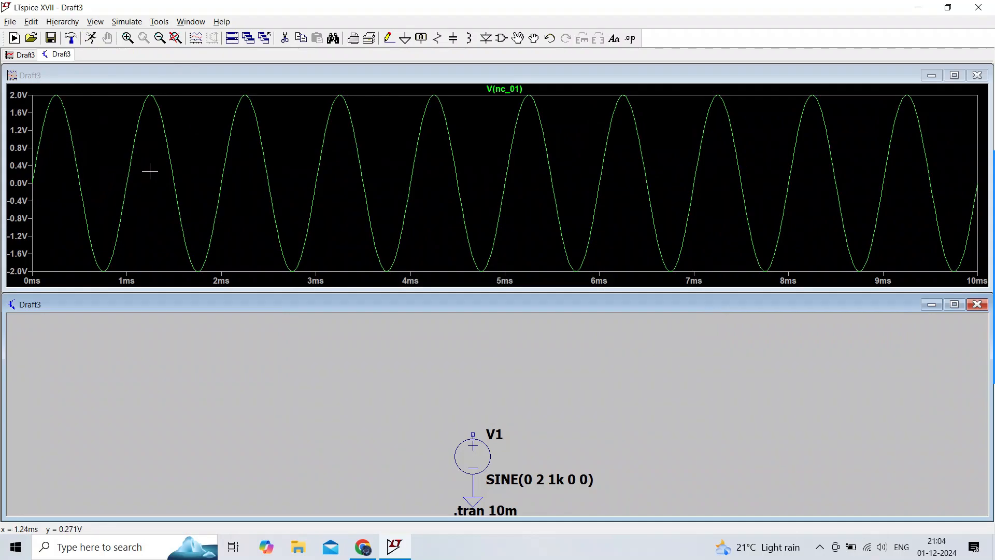
# Step: Set the sine source's phase Phi to 90 degrees and rerun the simulation
pyautogui.rightClick(473, 452)
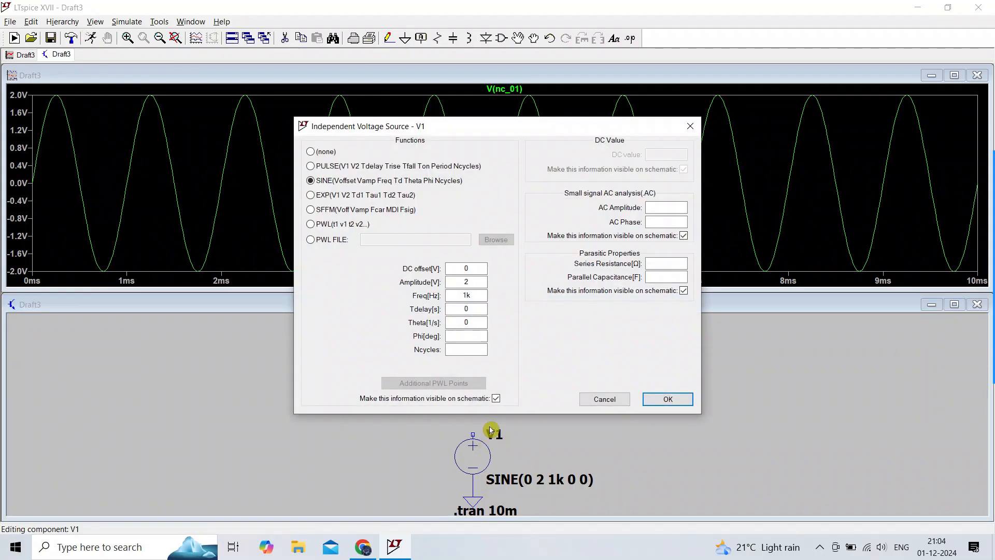
pyautogui.click(449, 338)
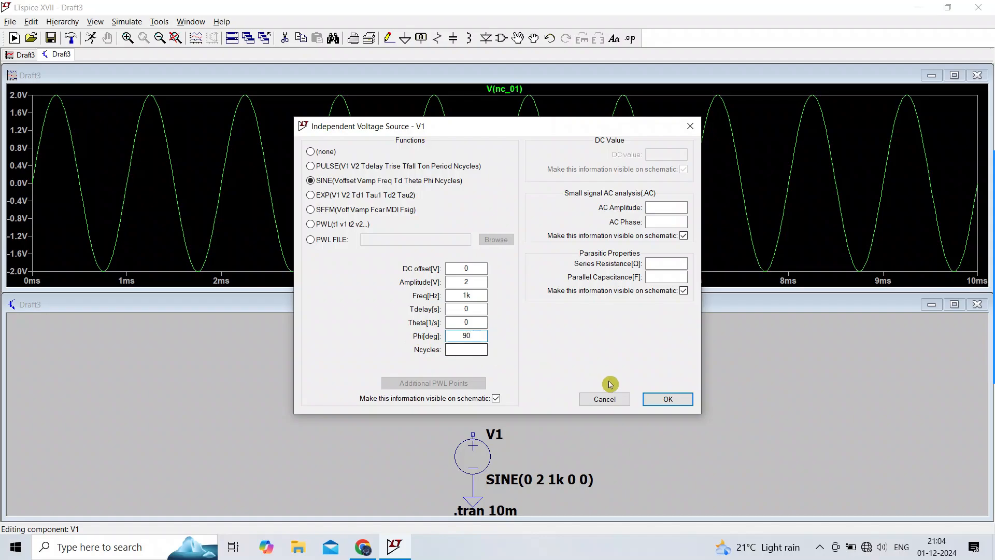
pyautogui.click(663, 399)
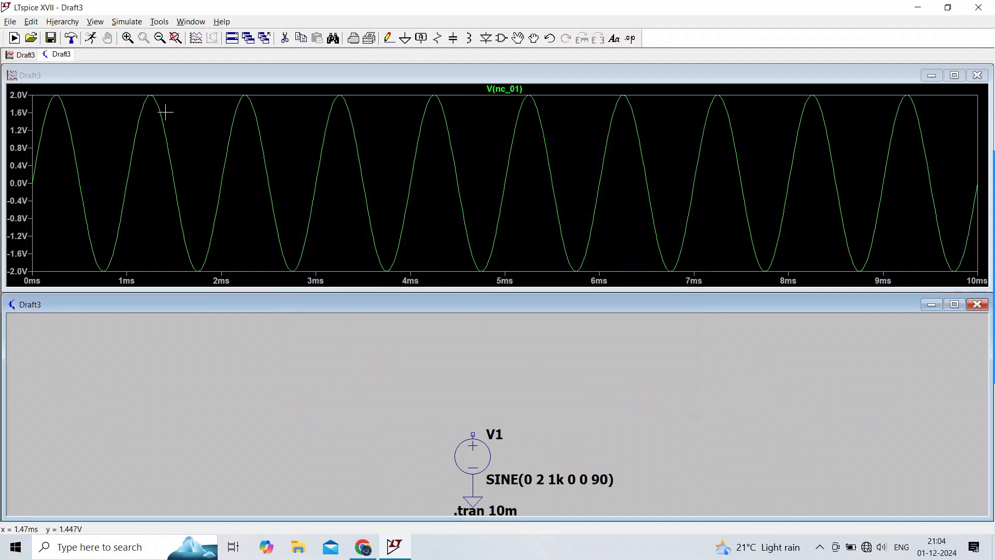
pyautogui.click(90, 38)
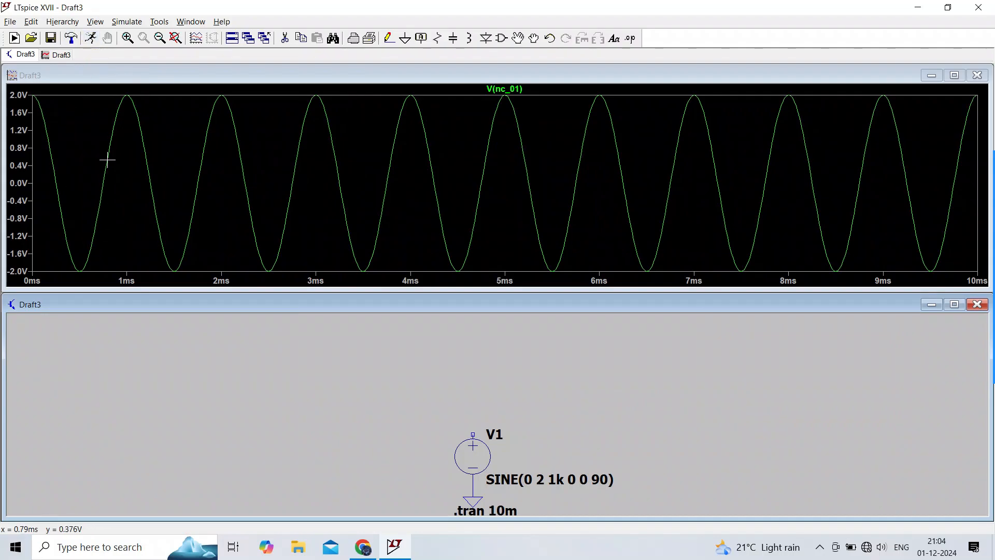
# Step: Set the sine source's phase Phi to 180 degrees and rerun the simulation
pyautogui.rightClick(479, 452)
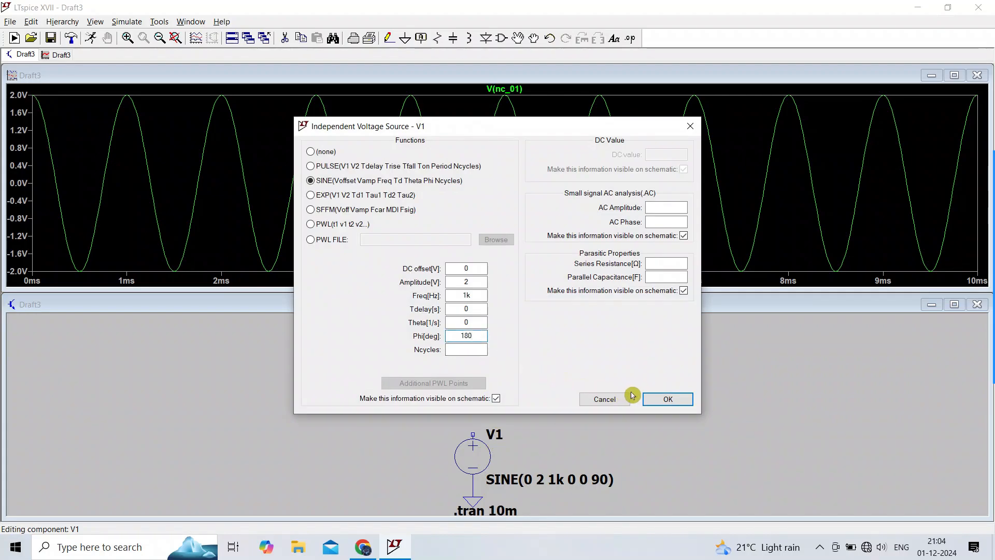
pyautogui.click(668, 400)
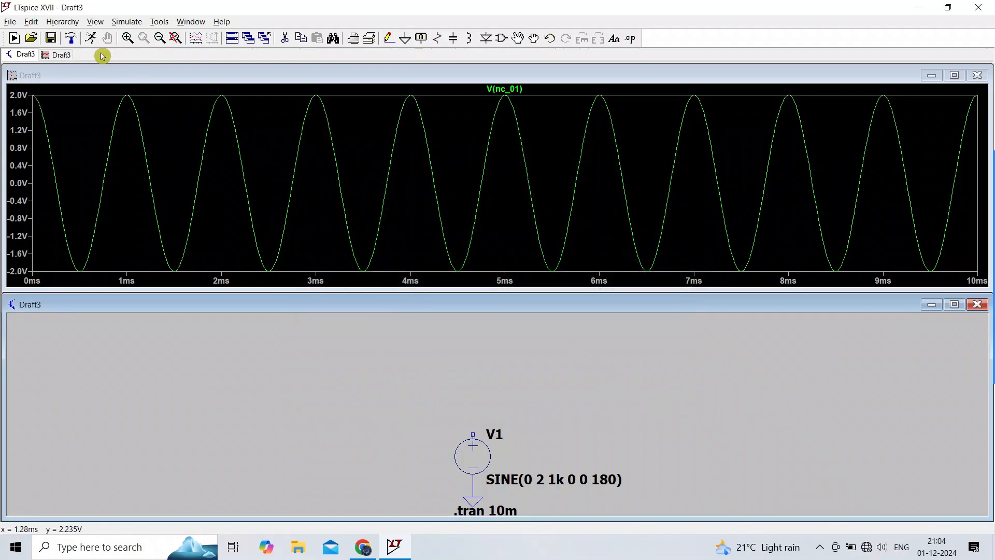
pyautogui.click(90, 38)
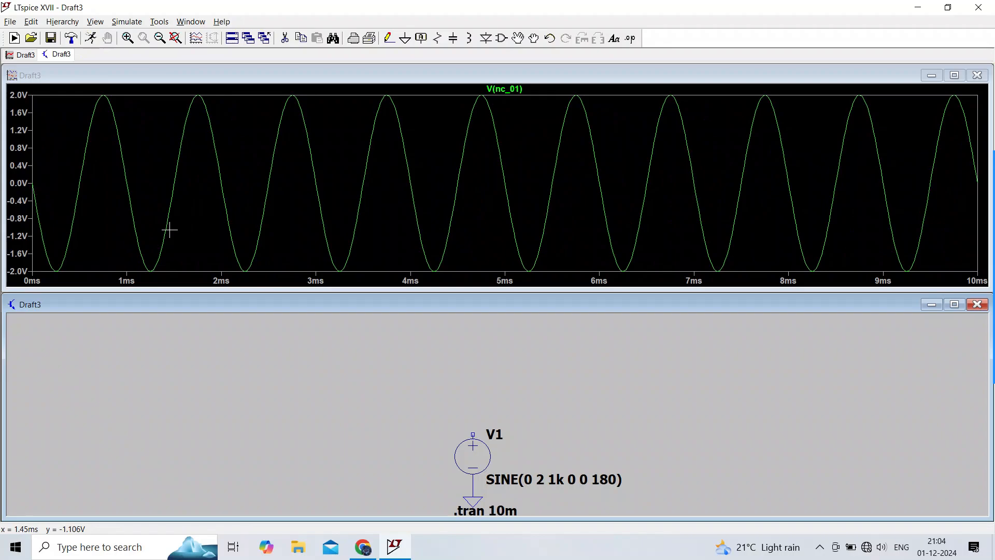
# Step: Set the sine source's phase Phi to 360 degrees and rerun the simulation
pyautogui.rightClick(480, 448)
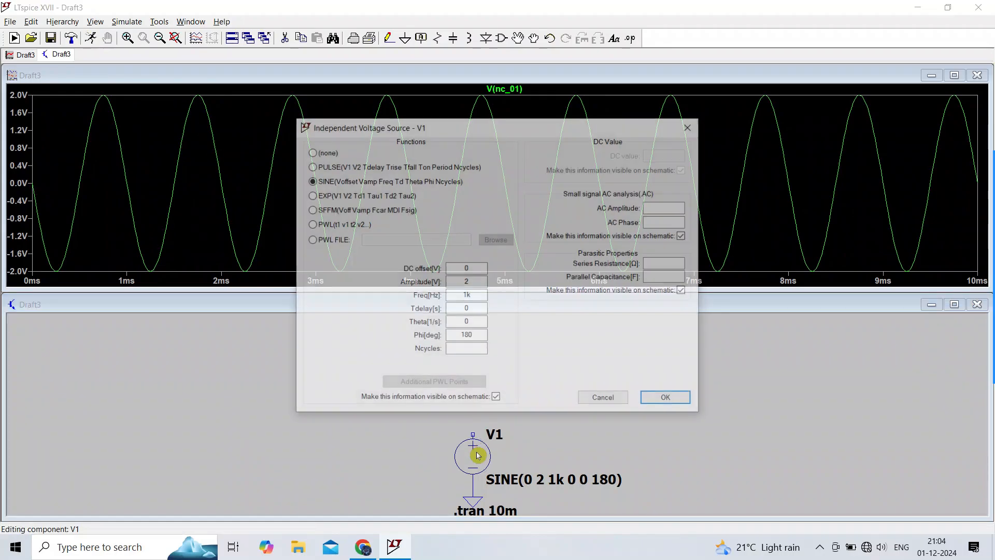
pyautogui.click(478, 336)
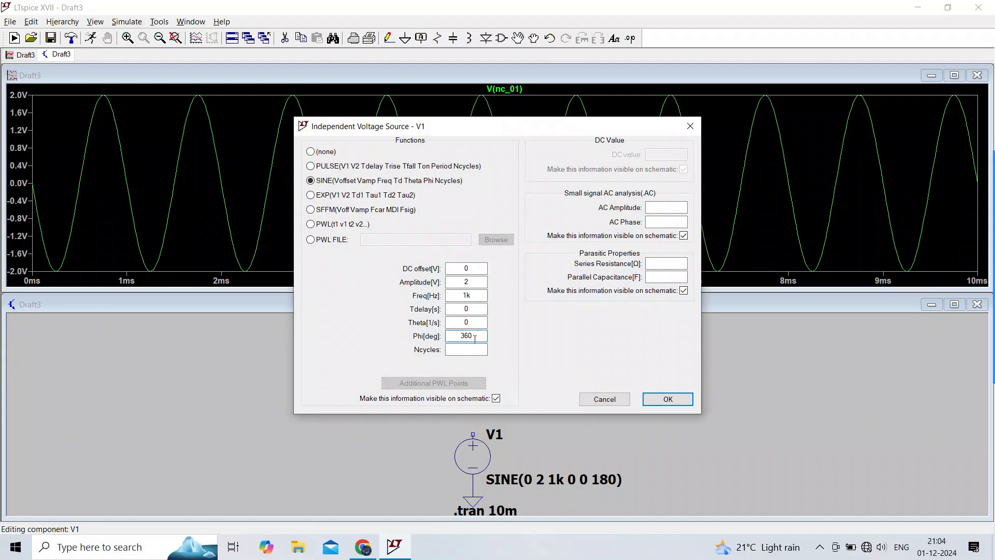
pyautogui.write('360')
pyautogui.click(668, 398)
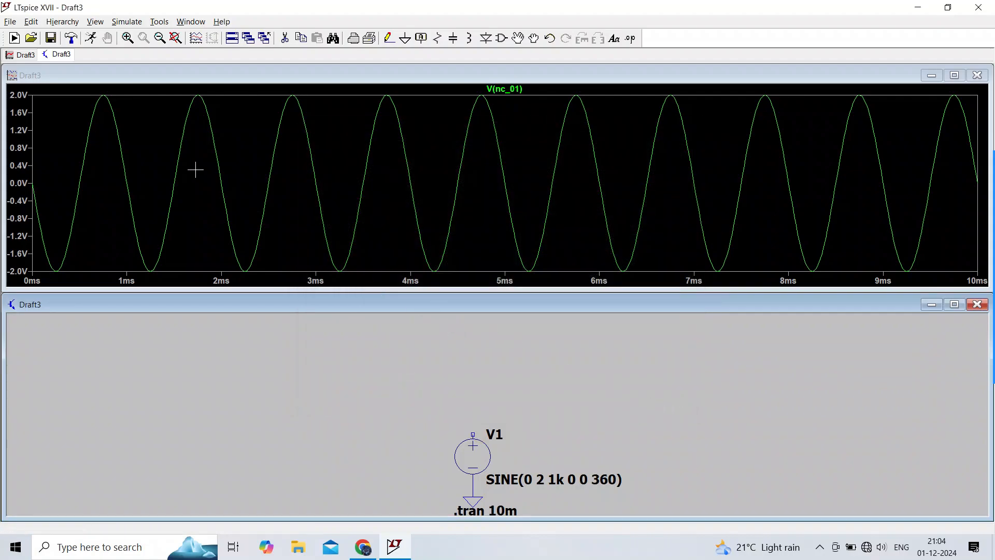
pyautogui.click(91, 38)
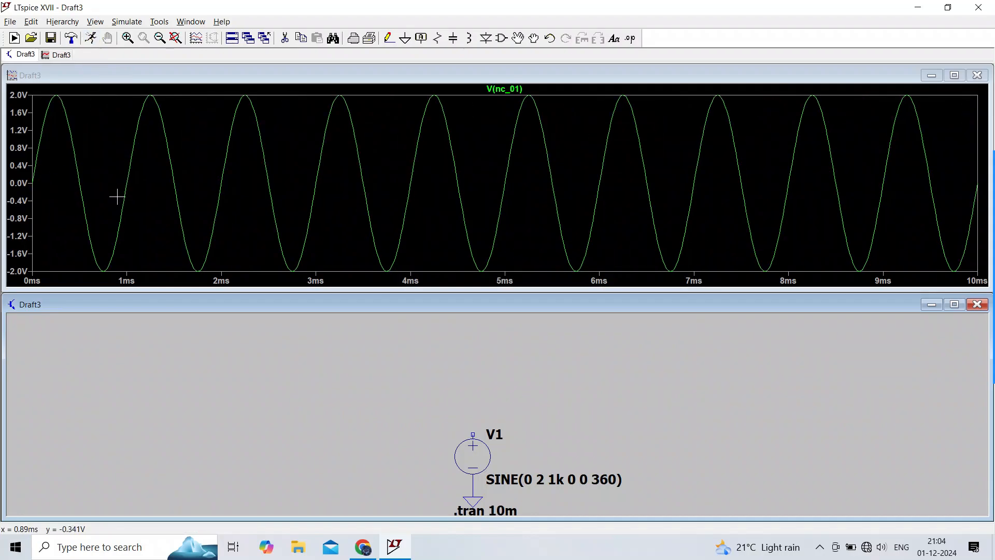
# Step: Set the sine source's Ncycles to 3 and rerun the simulation
pyautogui.rightClick(478, 450)
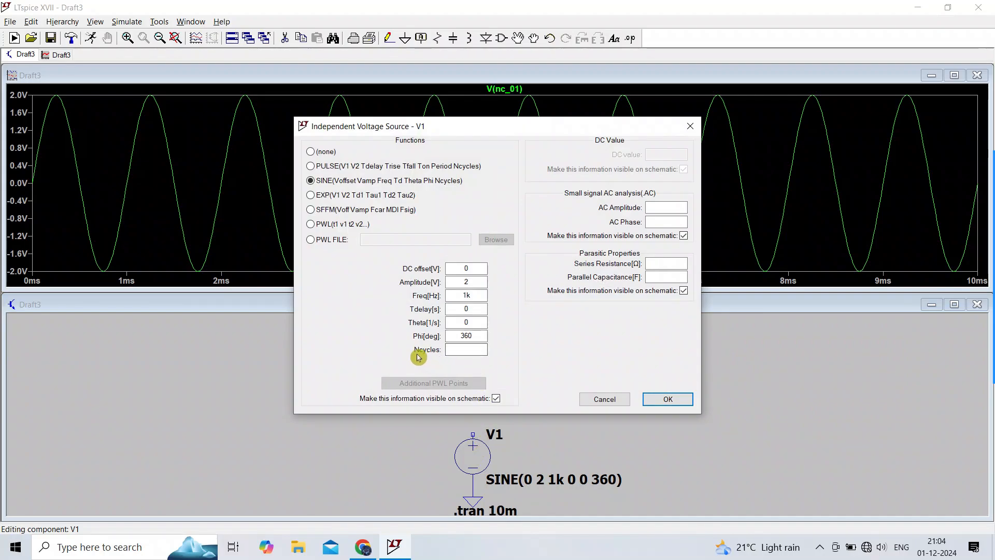
pyautogui.click(455, 350)
pyautogui.write('3')
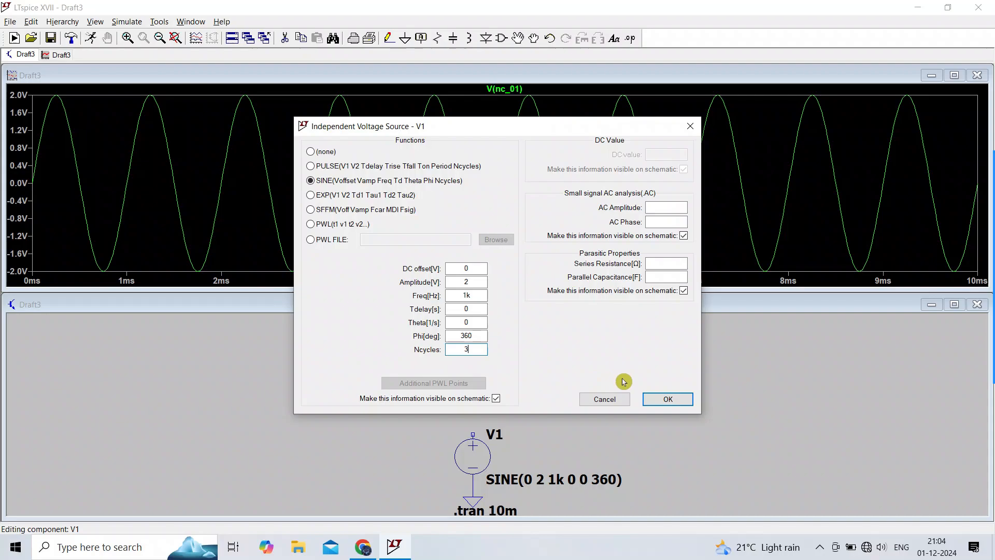
pyautogui.click(663, 399)
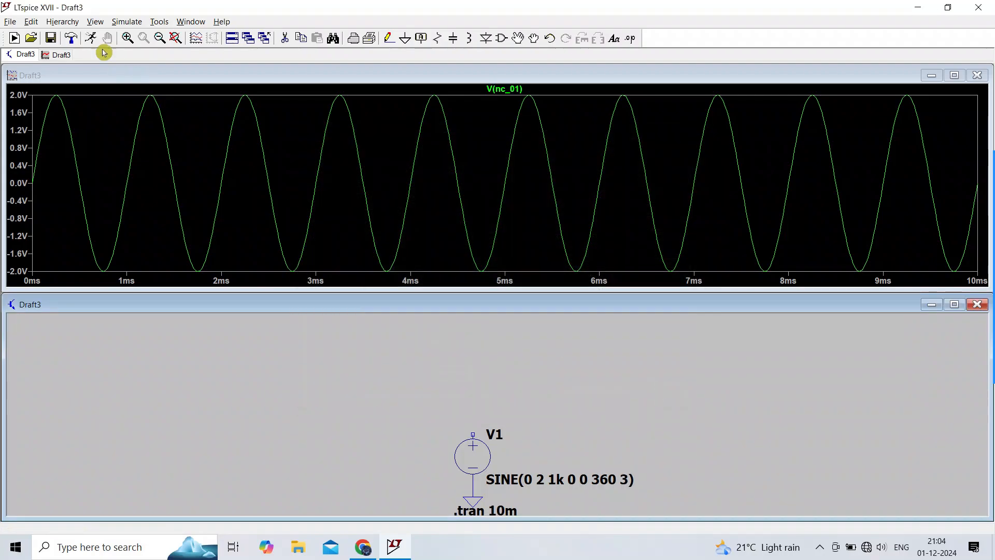
pyautogui.click(91, 38)
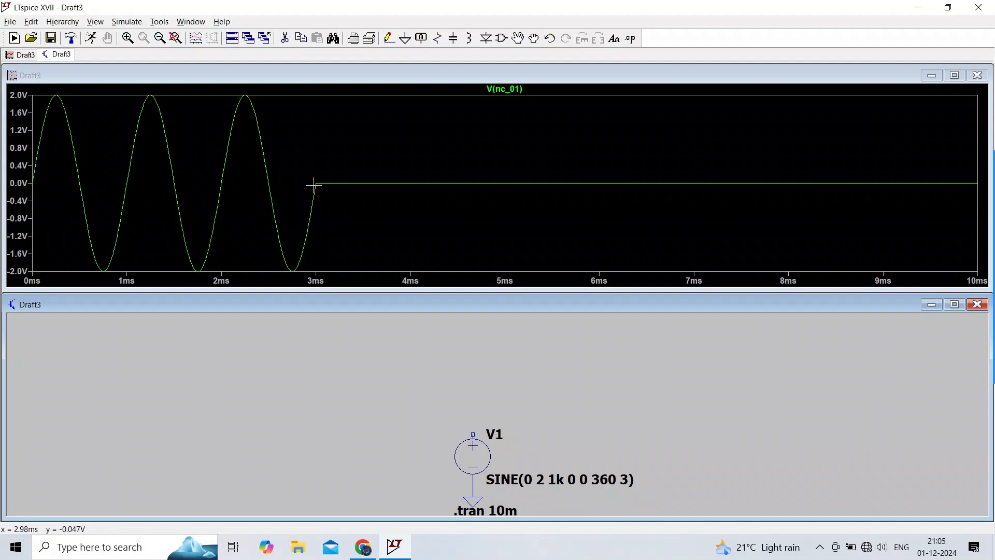
# Step: Set the sine source's Ncycles to 2 and rerun the simulation
pyautogui.rightClick(479, 456)
pyautogui.click(475, 348)
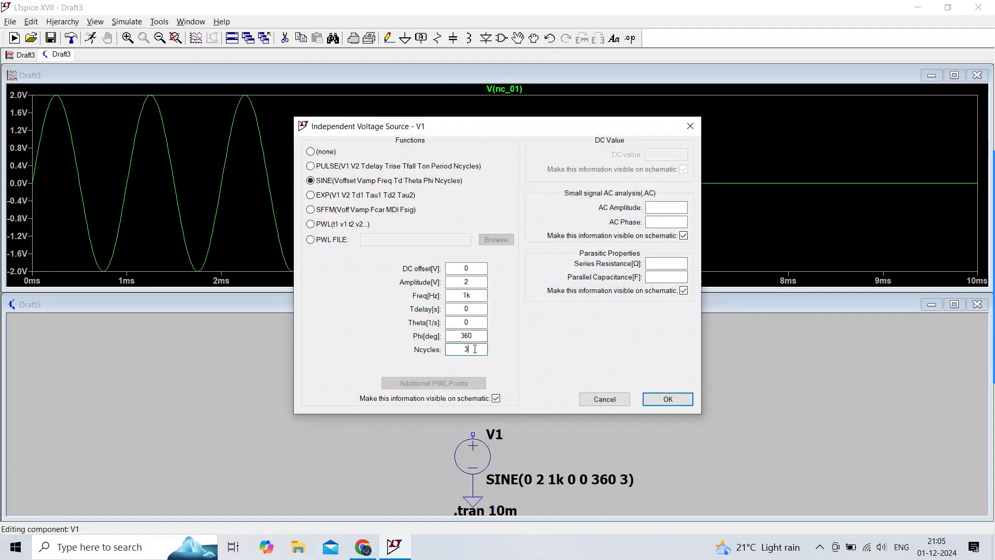
pyautogui.write('2')
pyautogui.click(668, 399)
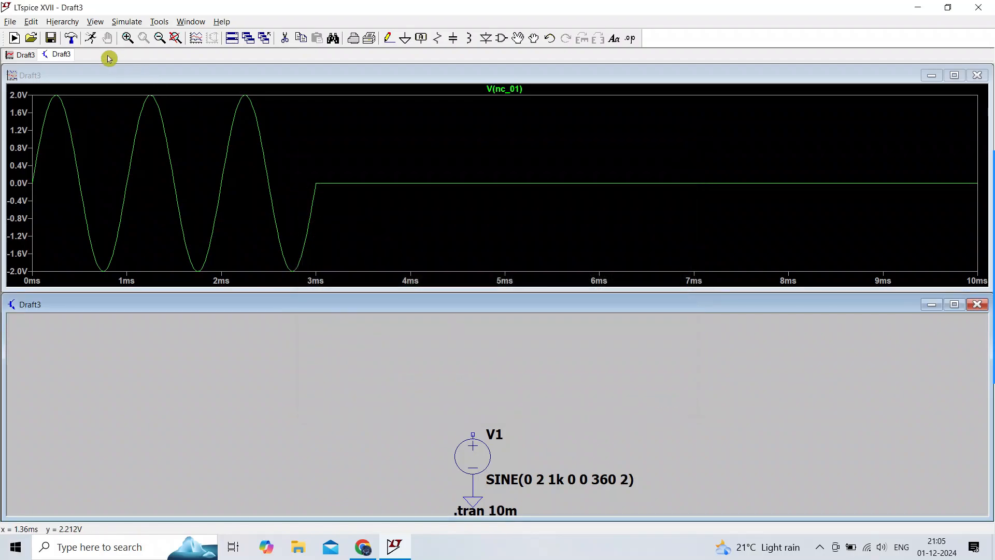
pyautogui.click(90, 38)
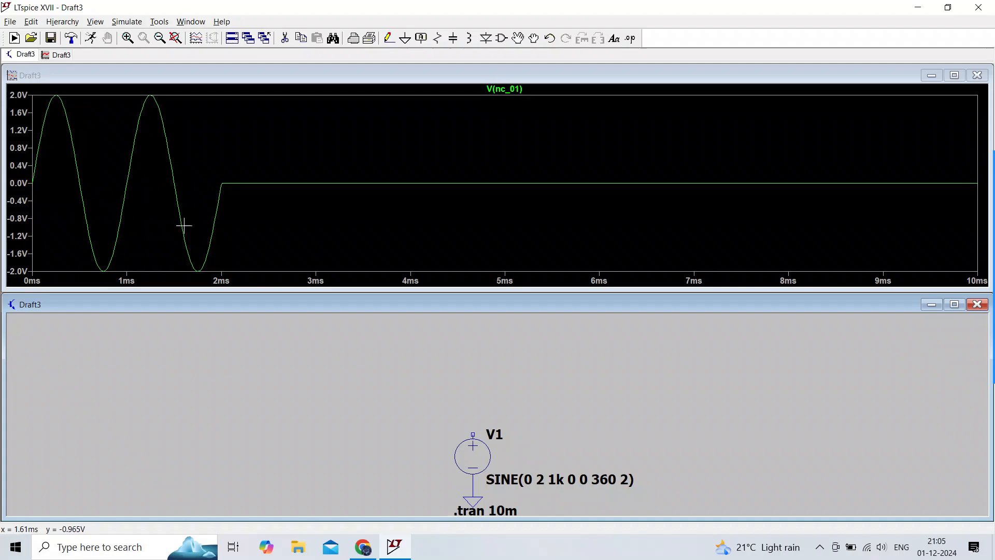
# Step: Set the sine source's Ncycles to 4 and rerun the simulation
pyautogui.rightClick(472, 453)
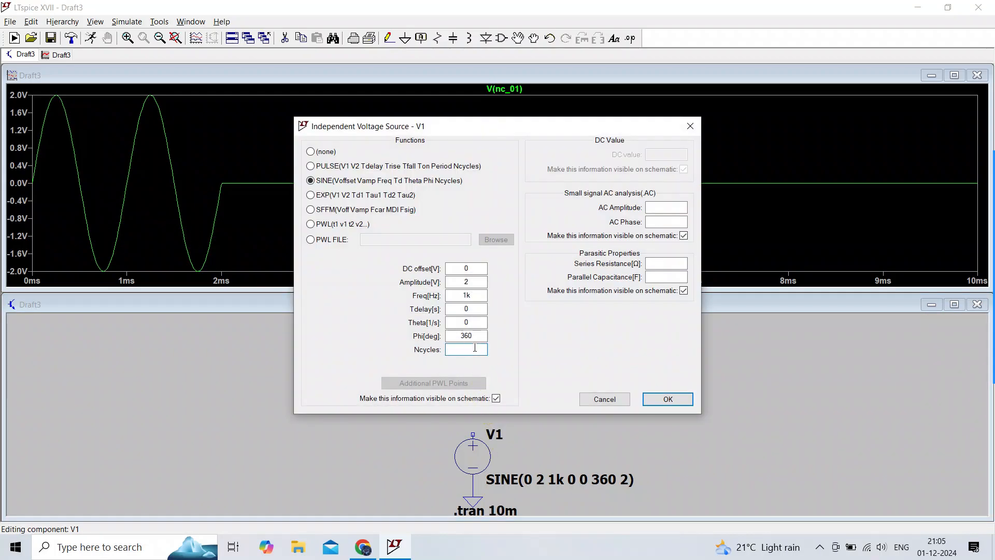
pyautogui.write('4')
pyautogui.click(667, 399)
pyautogui.click(90, 38)
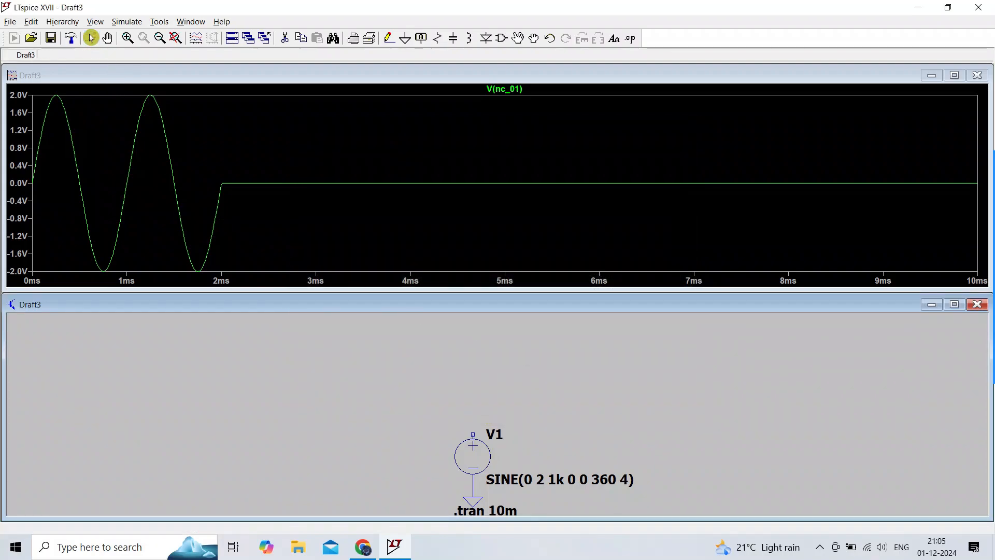